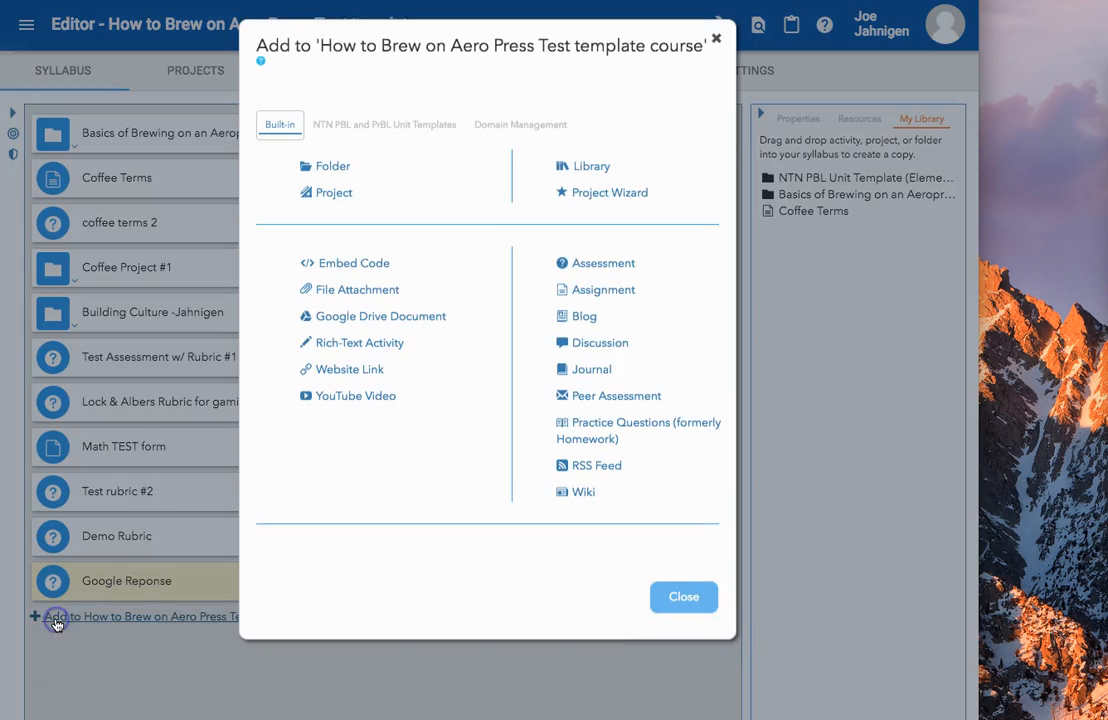
Add a new assessment to the course and title it "Rubric for Project Presentation"
{"action": "left_click", "coordinate": [579, 266]}
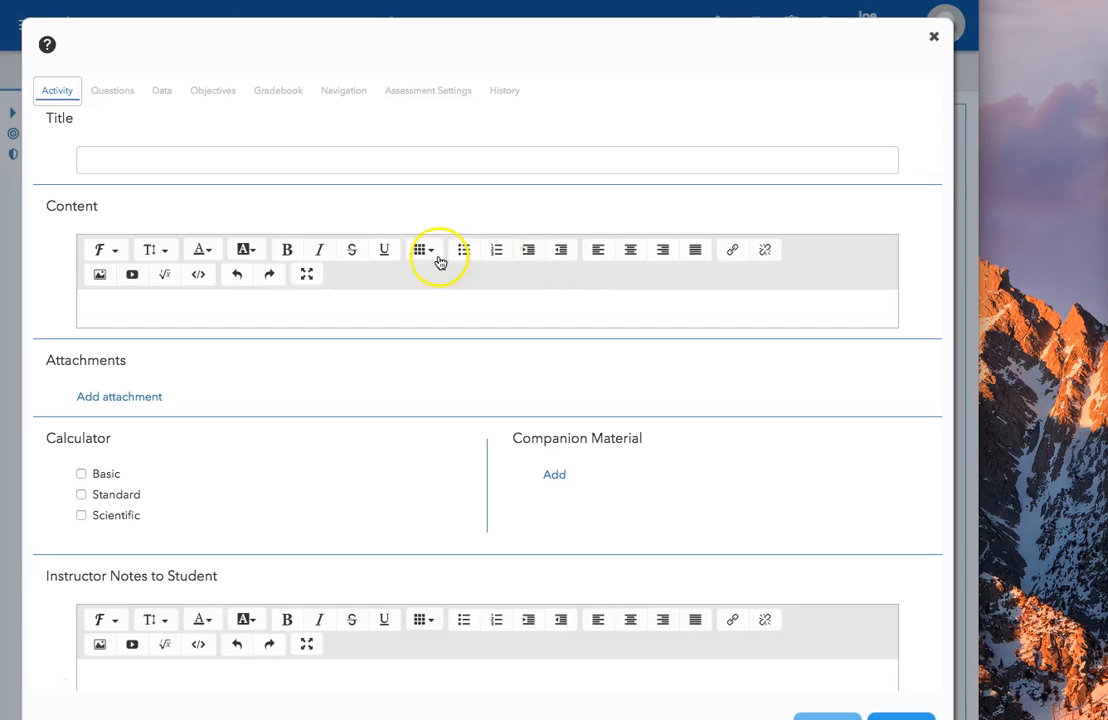
{"action": "type", "text": "Rubric for Project Presentation"}
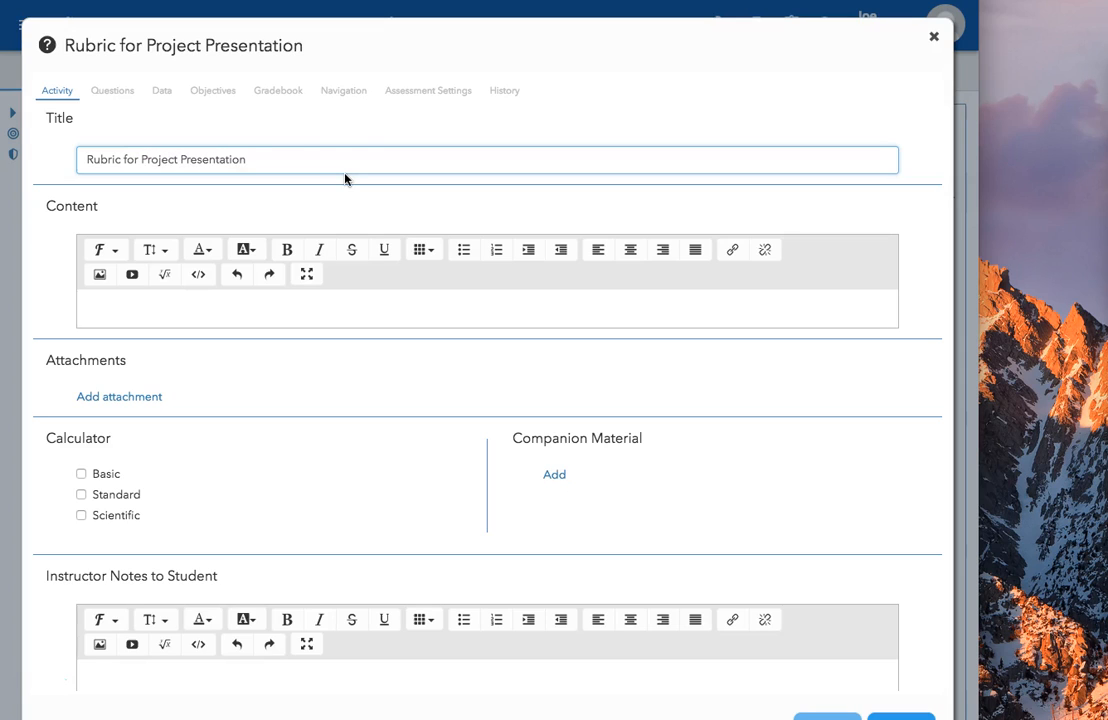
{"action": "left_click", "coordinate": [257, 140]}
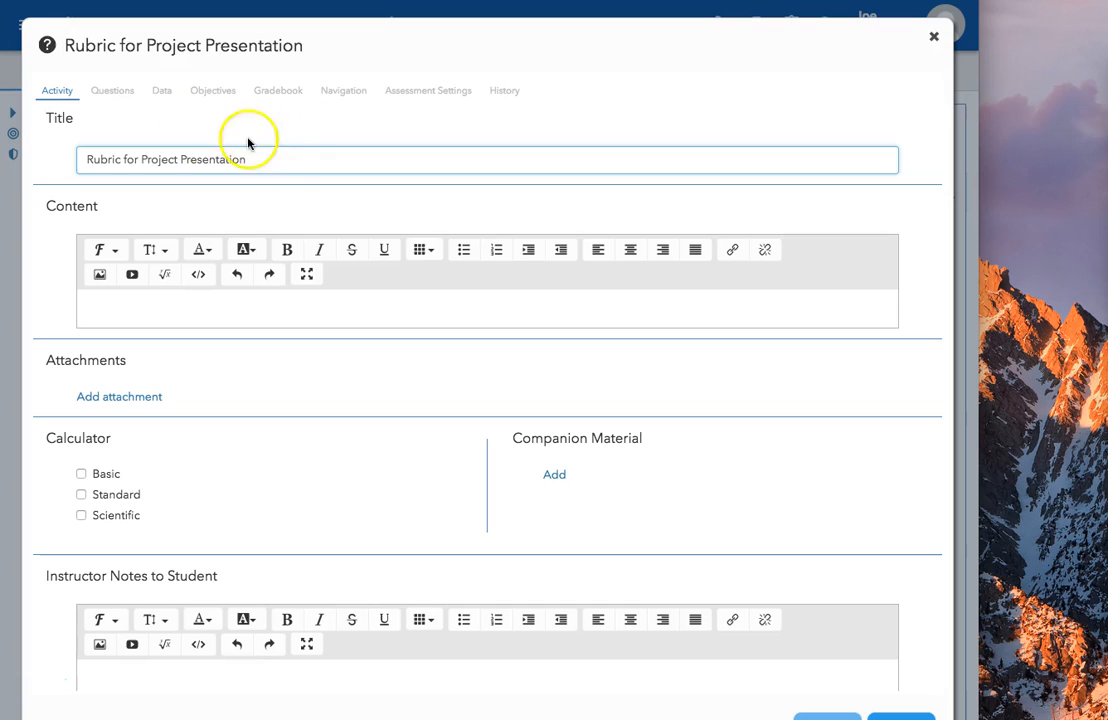
Create a first question in the assessment and set its type to Essay
{"action": "left_click", "coordinate": [106, 96]}
{"action": "left_click", "coordinate": [207, 673]}
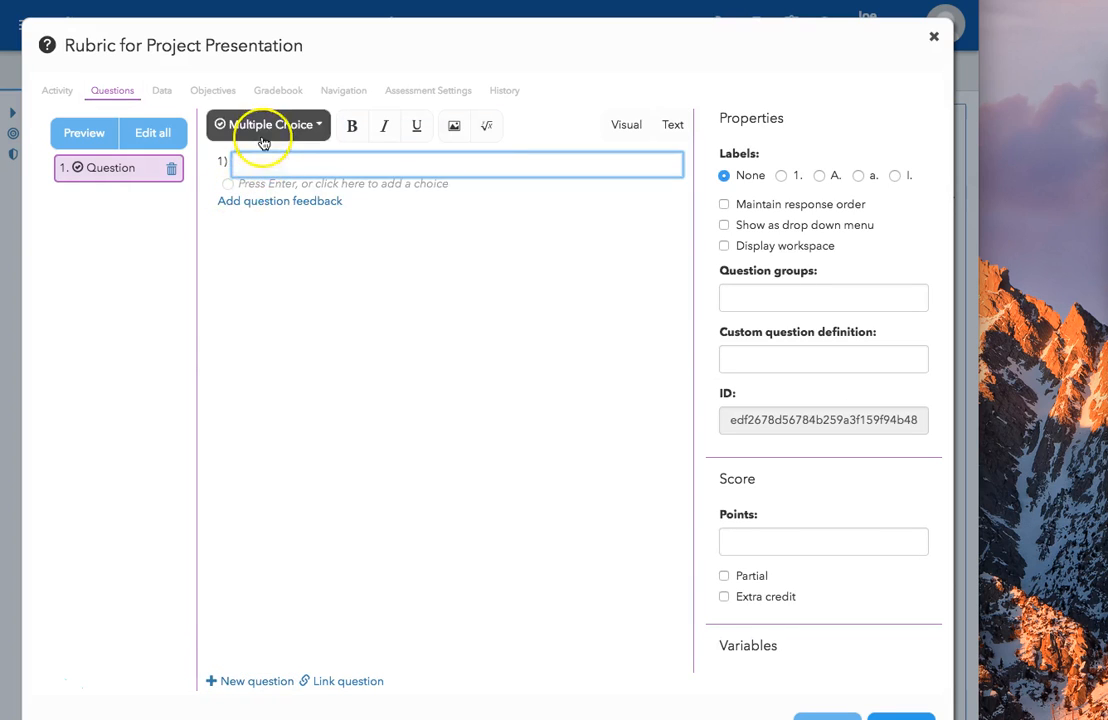
{"action": "left_click", "coordinate": [268, 128]}
{"action": "left_click", "coordinate": [258, 181]}
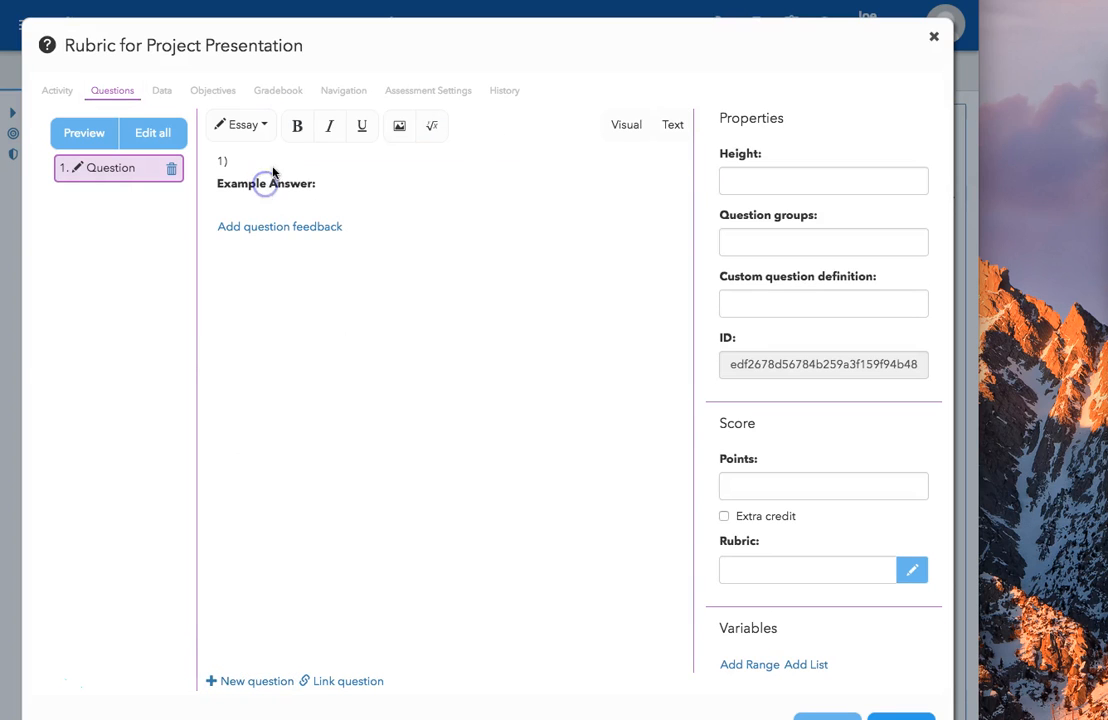
{"action": "left_click", "coordinate": [278, 165]}
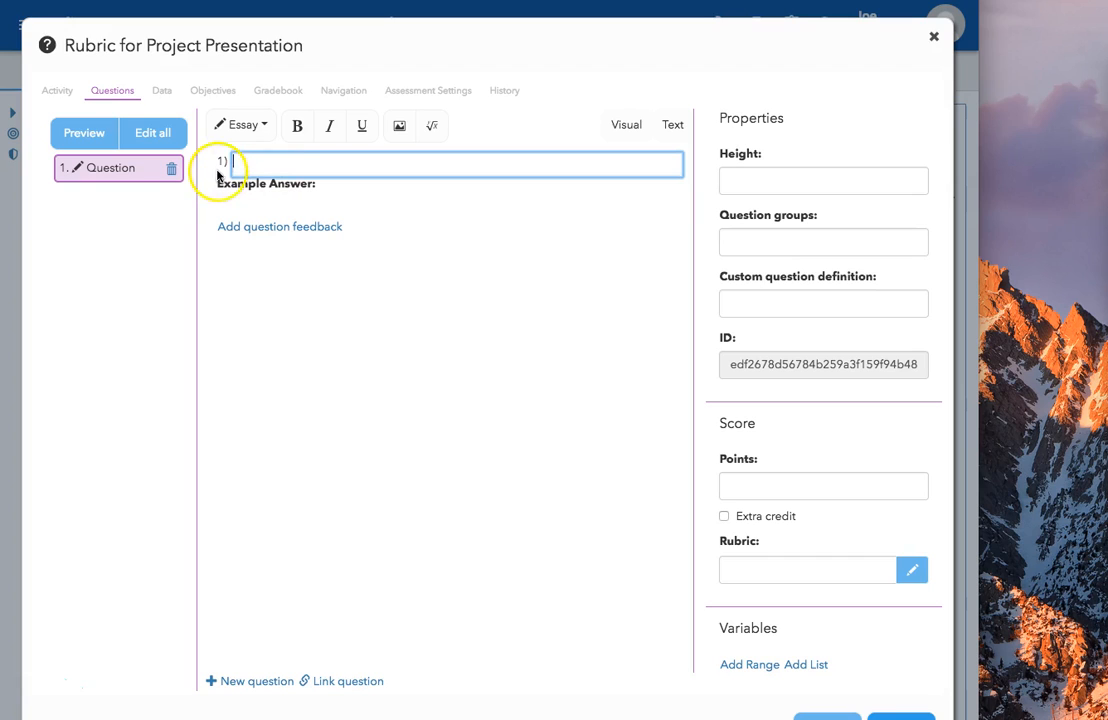
Add a second question of type Essay to the assessment and delete it again
{"action": "left_click", "coordinate": [258, 681]}
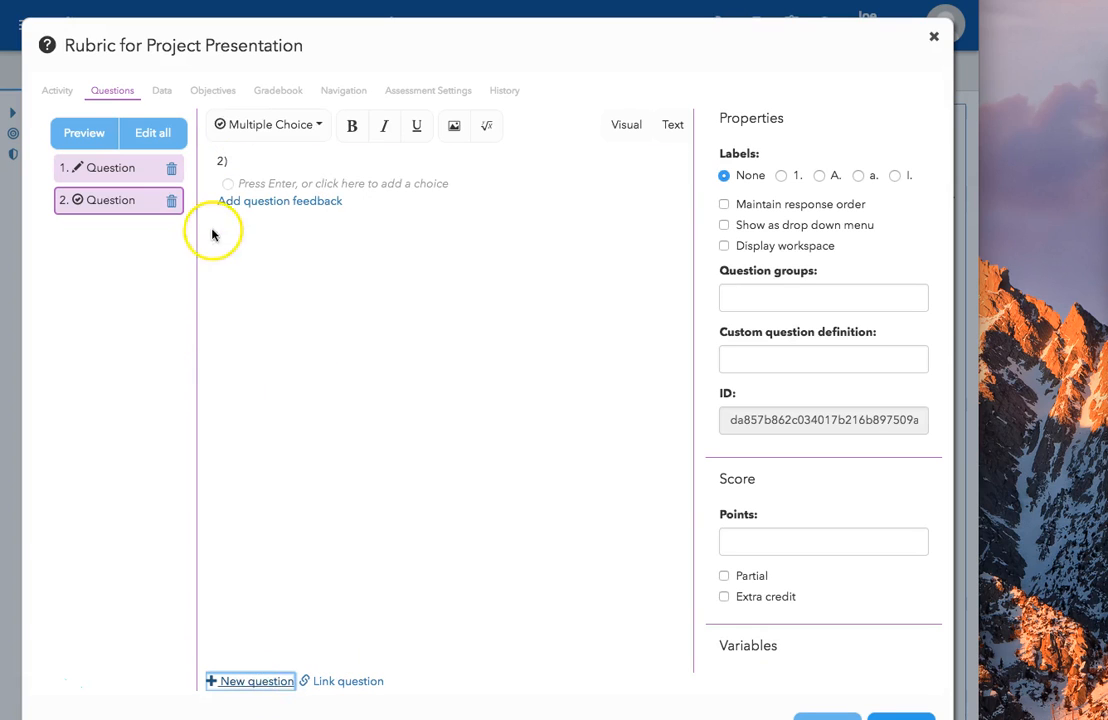
{"action": "left_click", "coordinate": [250, 125]}
{"action": "left_click", "coordinate": [252, 181]}
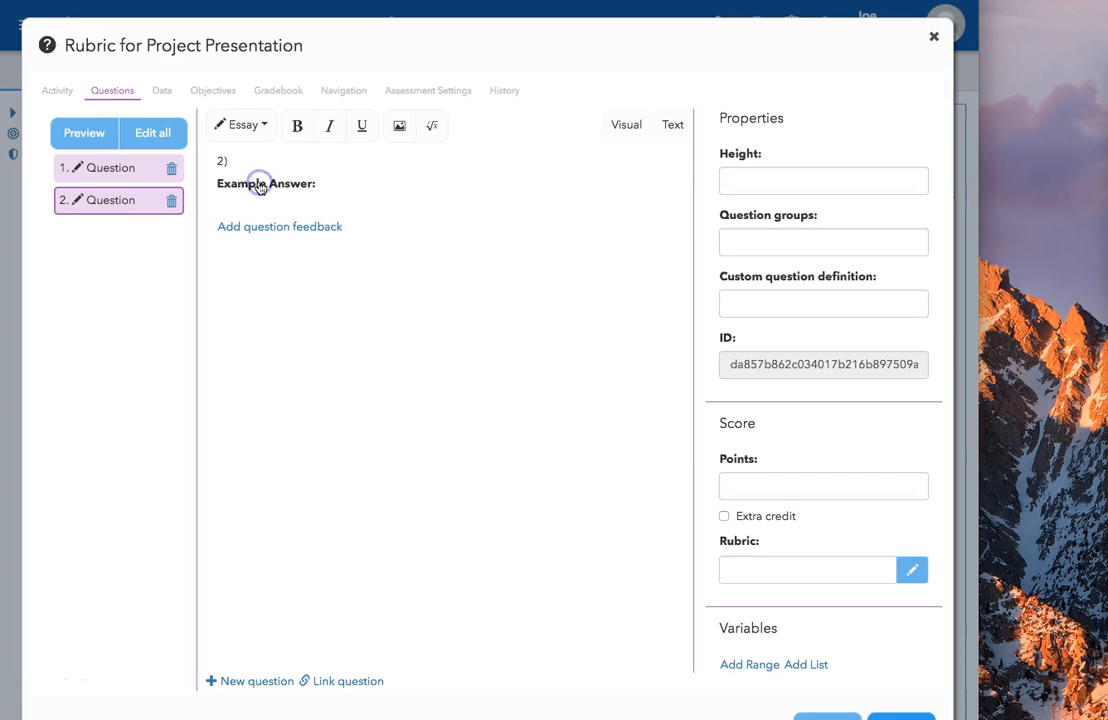
{"action": "left_click", "coordinate": [130, 170]}
{"action": "left_click", "coordinate": [129, 200]}
{"action": "left_click", "coordinate": [124, 172]}
{"action": "left_click", "coordinate": [247, 163]}
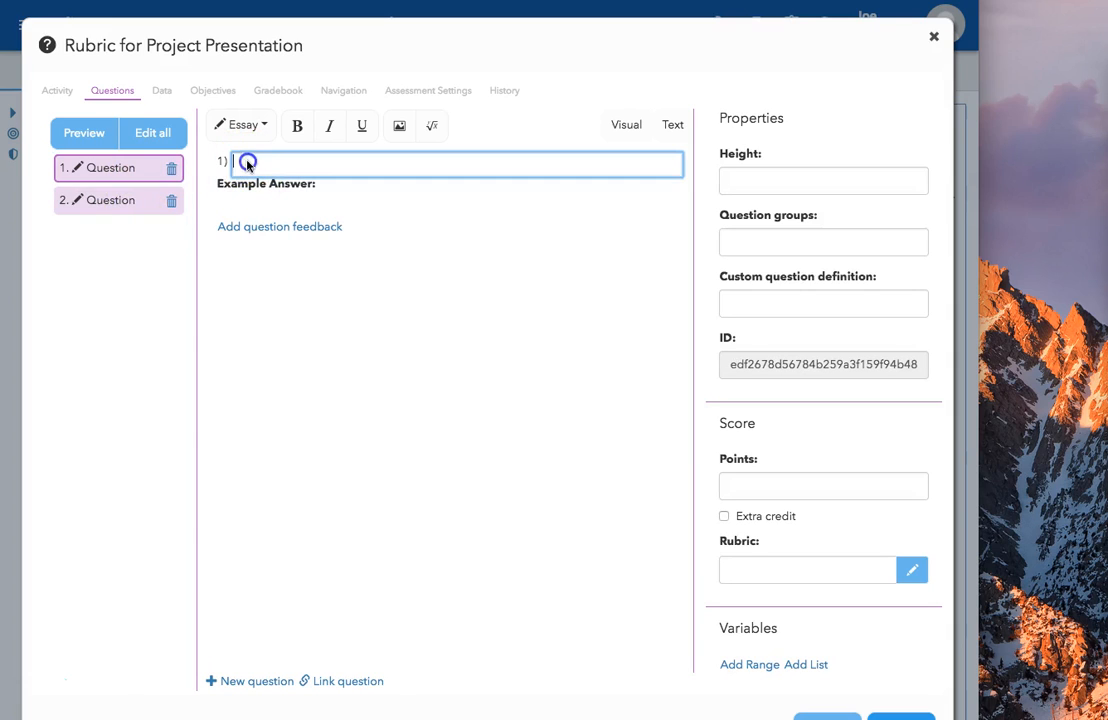
{"action": "left_click", "coordinate": [172, 202]}
Enter "Project Presentation Rubric" as the first question's text and open the question's rubric for editing
{"action": "left_click", "coordinate": [143, 168]}
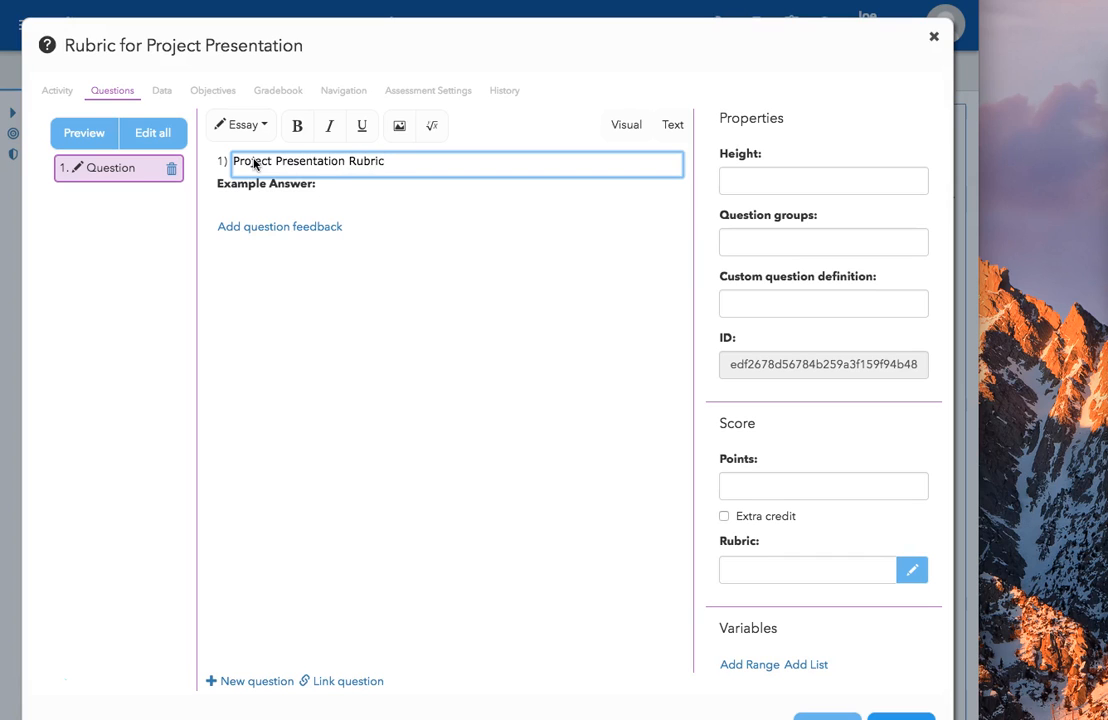
{"action": "left_click", "coordinate": [910, 569]}
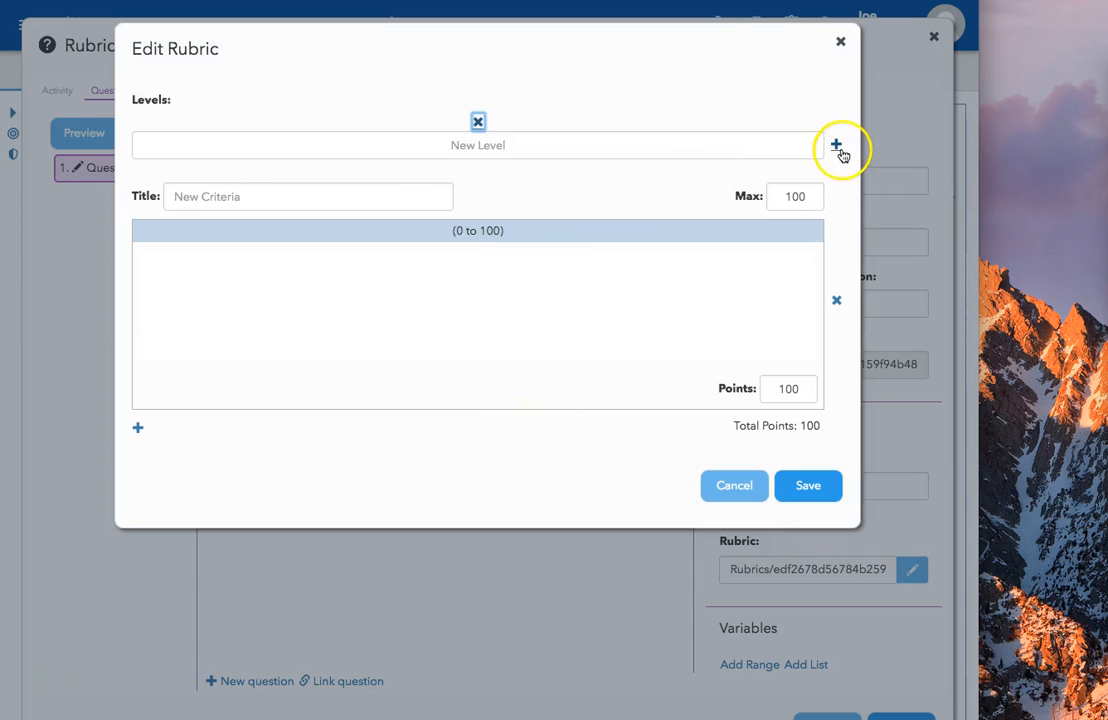
Add two more rubric levels and name the three levels "Below", "Meets Expecation" and "Above Expecation"
{"action": "left_click", "coordinate": [838, 147]}
{"action": "left_click", "coordinate": [838, 147]}
{"action": "left_click", "coordinate": [285, 157]}
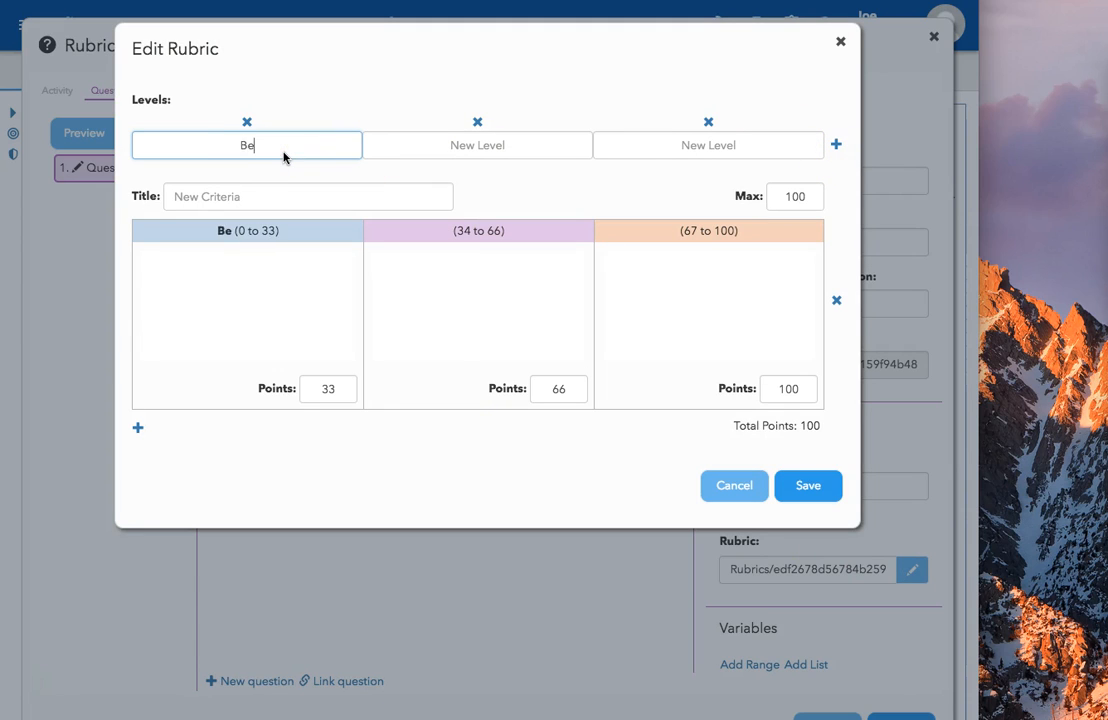
{"action": "key", "text": "Tab"}
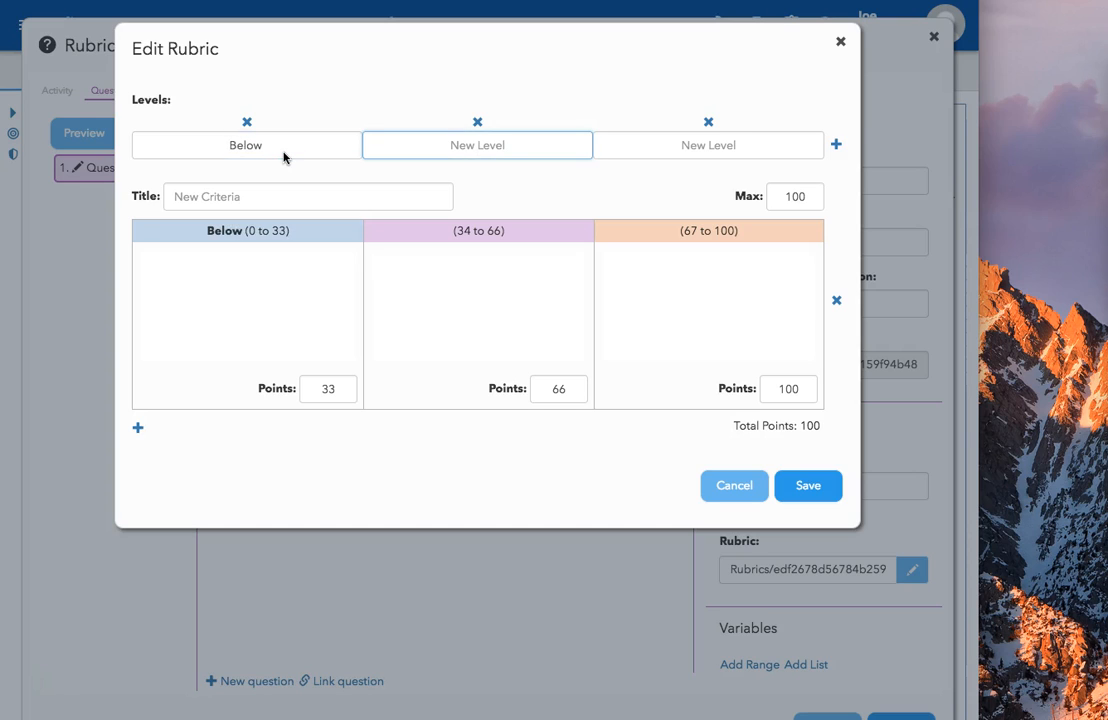
{"action": "type", "text": "Meets Expecation"}
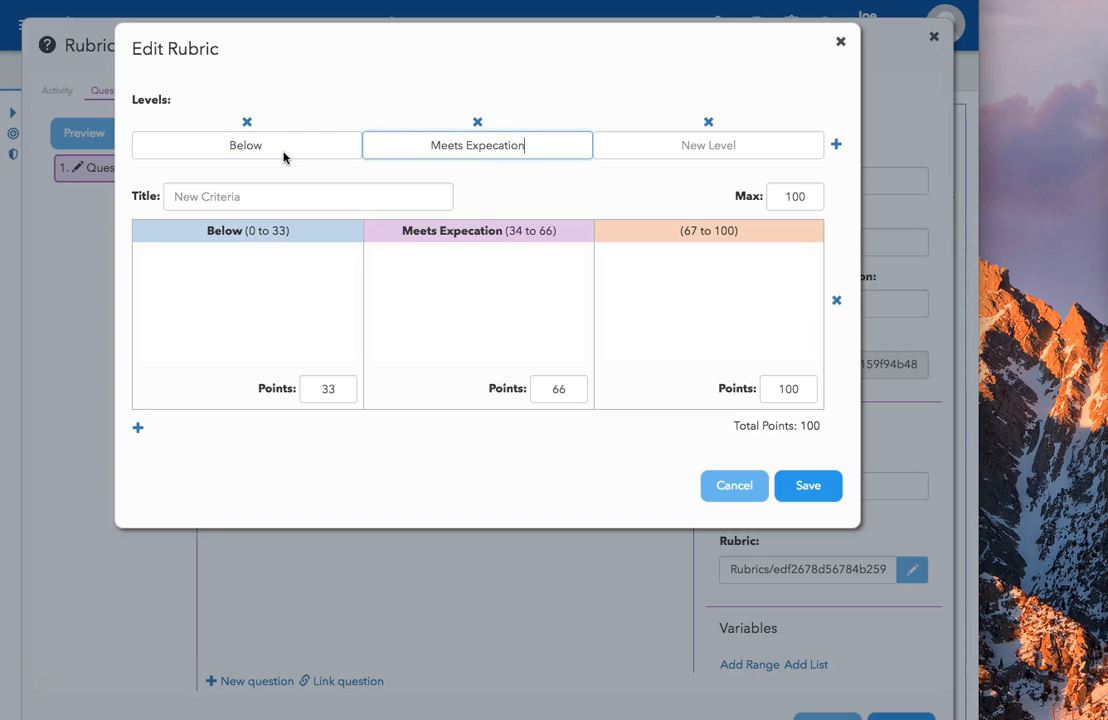
{"action": "key", "text": "Tab"}
{"action": "type", "text": "Above Expecation"}
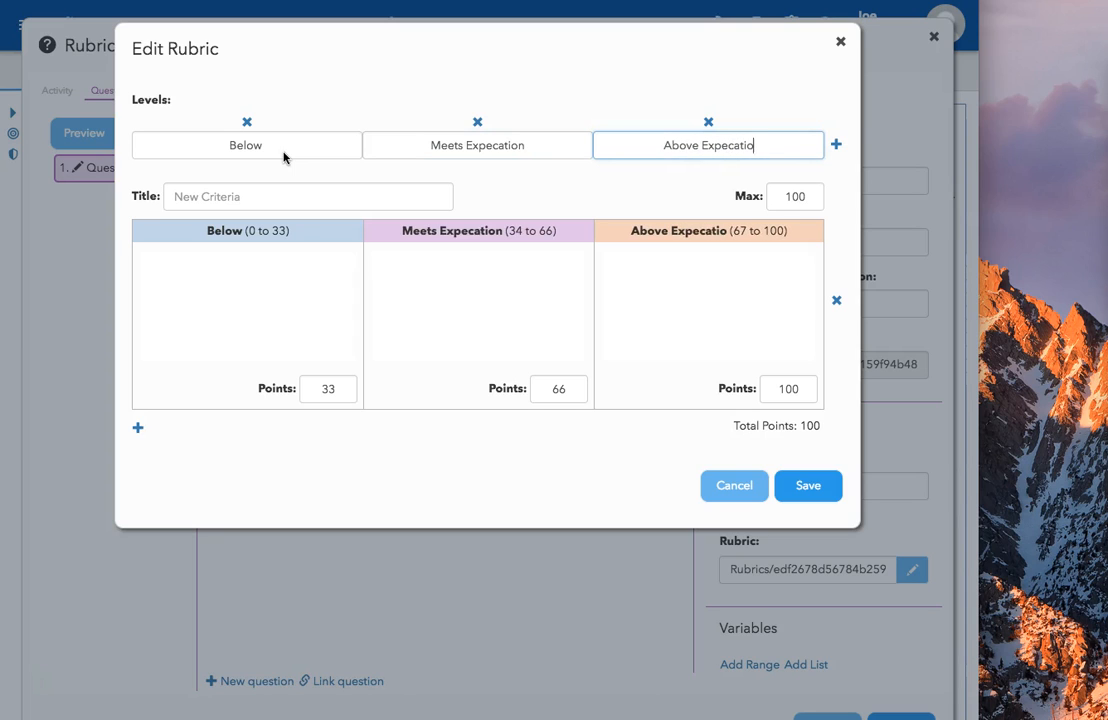
Title the first rubric criterion "Prep" and add two more criteria titled "Content" and "Presentation"
{"action": "left_click", "coordinate": [198, 200]}
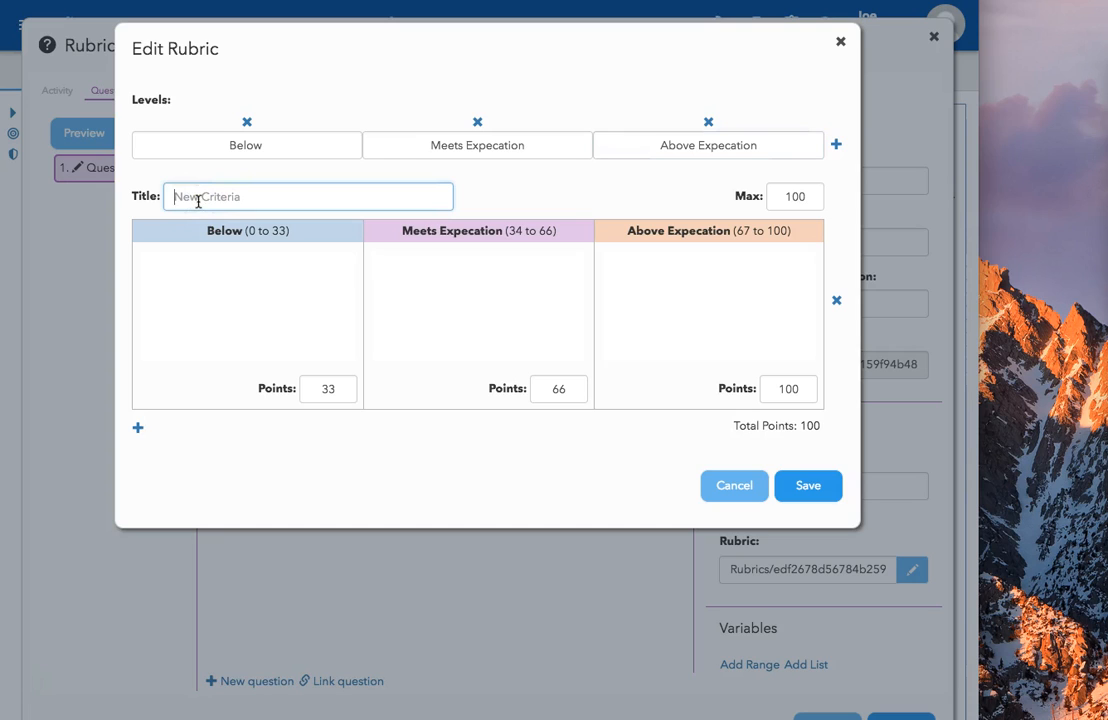
{"action": "type", "text": "Prep"}
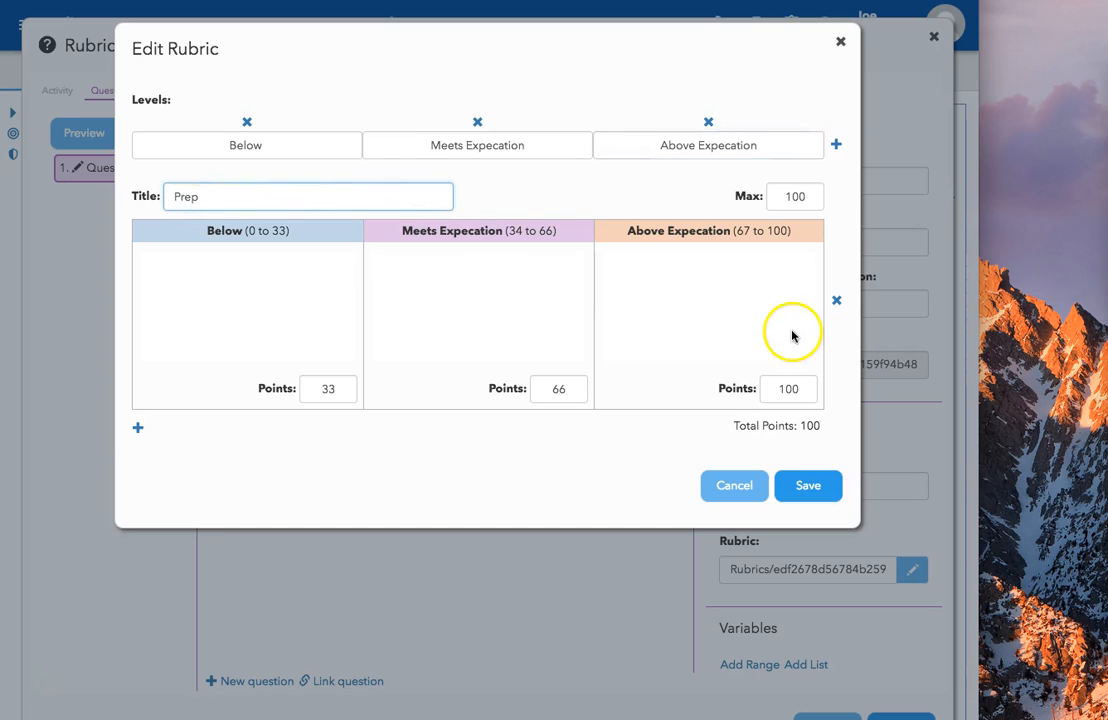
{"action": "left_click", "coordinate": [138, 428]}
{"action": "left_click", "coordinate": [200, 453]}
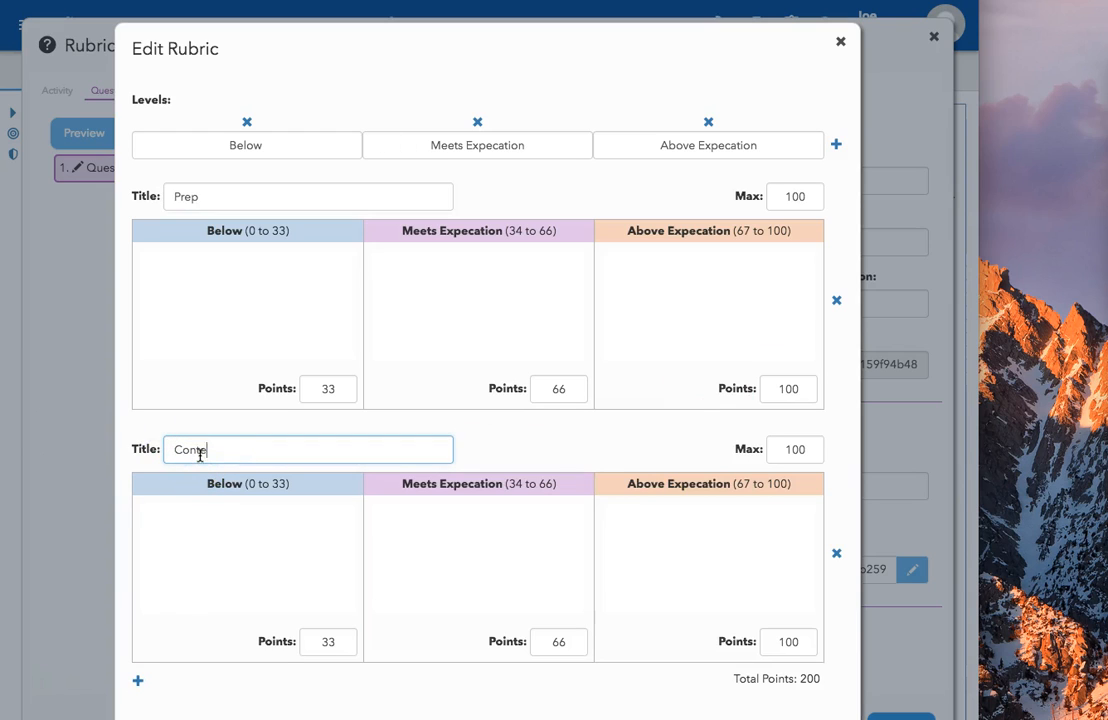
{"action": "left_click", "coordinate": [139, 681]}
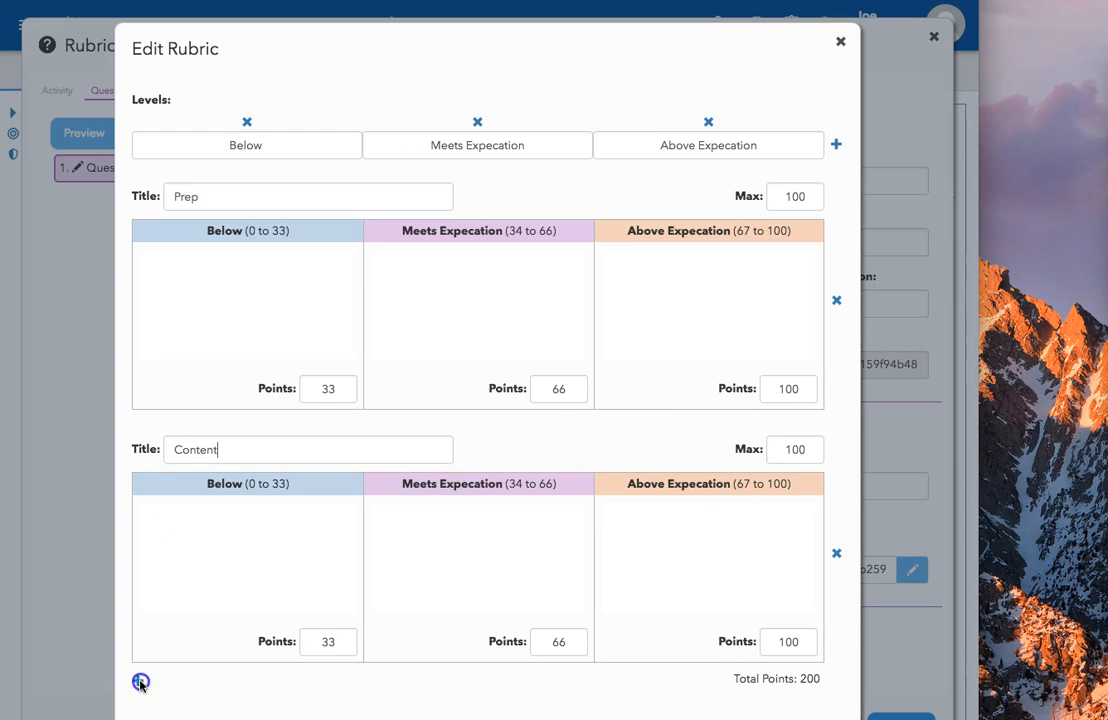
{"action": "scroll", "coordinate": [205, 682], "scroll_direction": "down", "scroll_amount": 5}
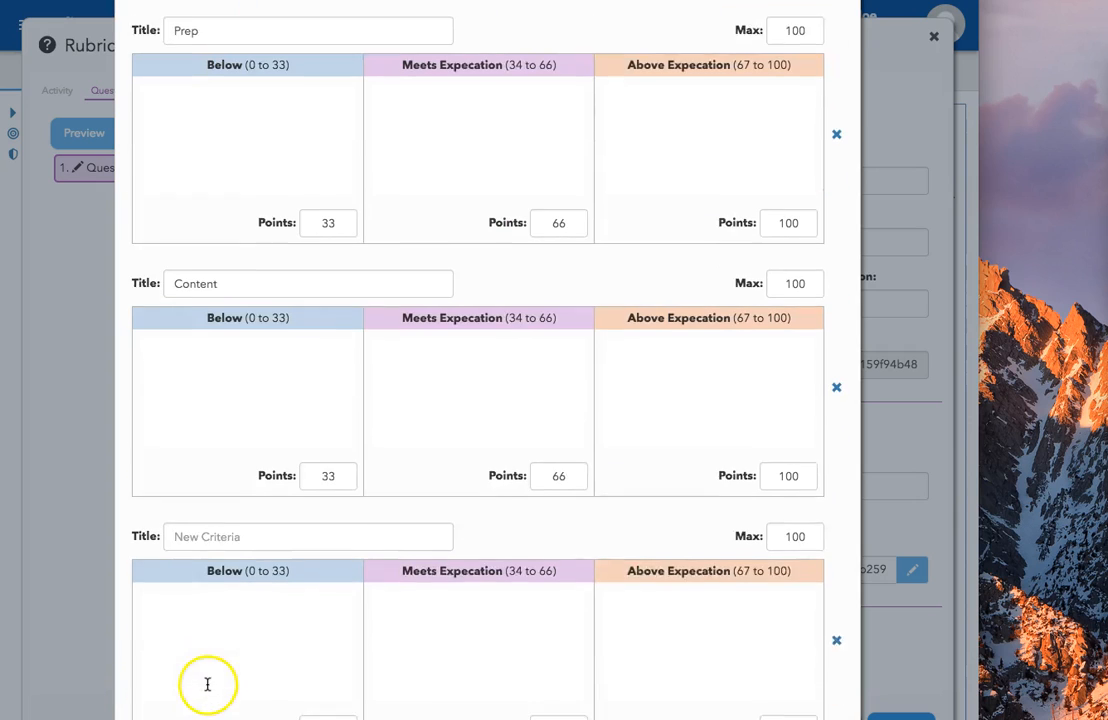
{"action": "left_click", "coordinate": [200, 436]}
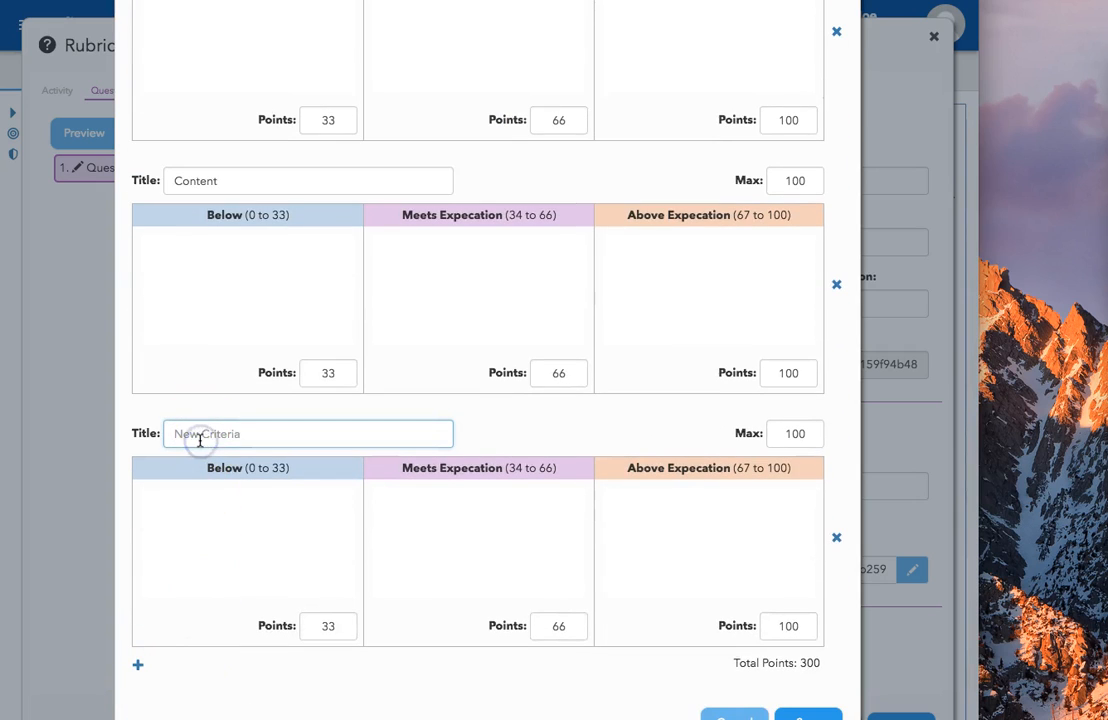
{"action": "type", "text": "Presentation"}
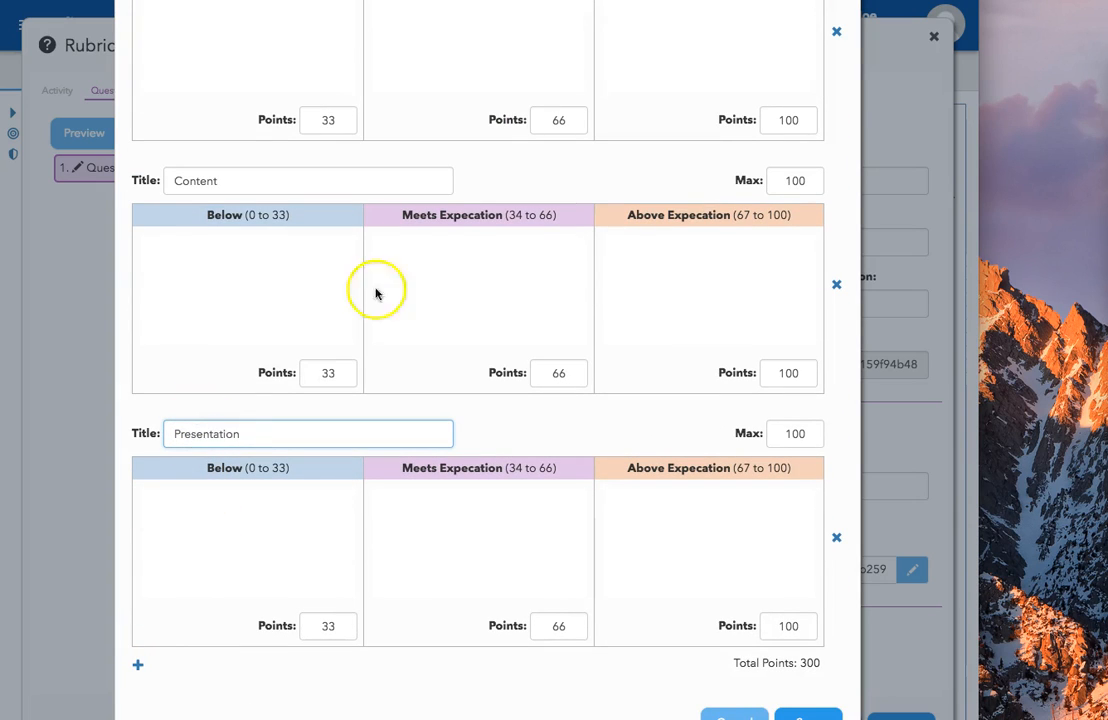
Set the Prep criterion's maximum to 20, with 10 points for Below and 17 for Meets Expecation
{"action": "scroll", "coordinate": [453, 232], "scroll_direction": "up", "scroll_amount": 5}
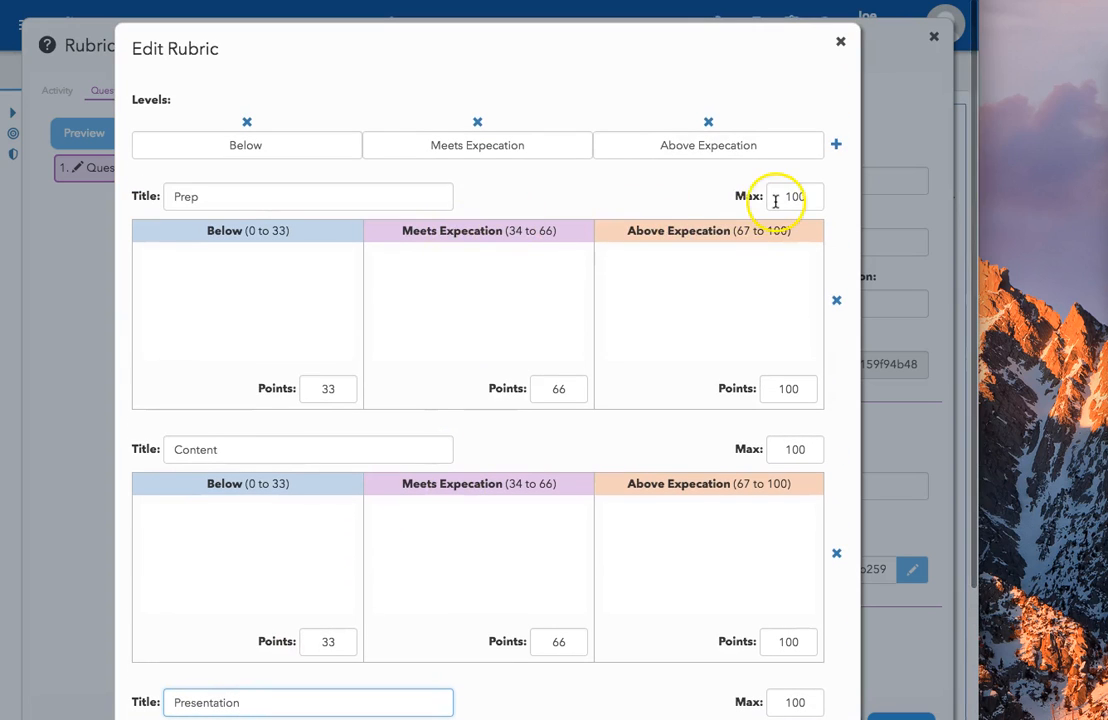
{"action": "left_click_drag", "start_coordinate": [775, 198], "coordinate": [830, 204]}
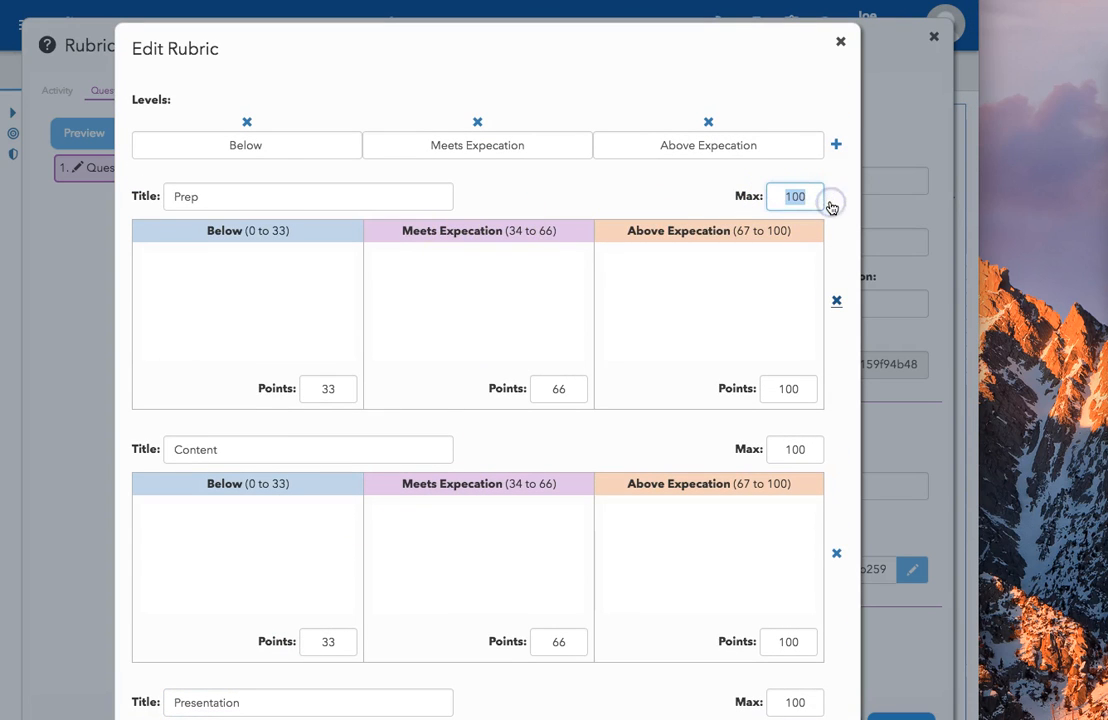
{"action": "type", "text": "20"}
{"action": "left_click", "coordinate": [522, 302]}
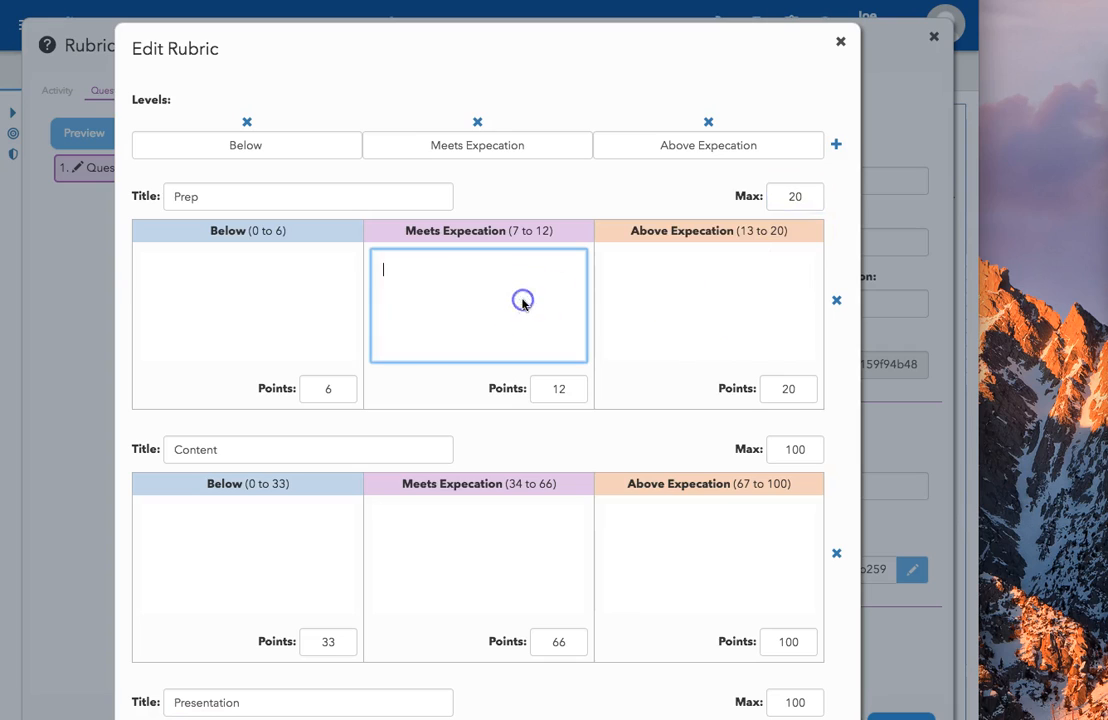
{"action": "left_click_drag", "start_coordinate": [341, 387], "coordinate": [287, 389]}
{"action": "type", "text": "10"}
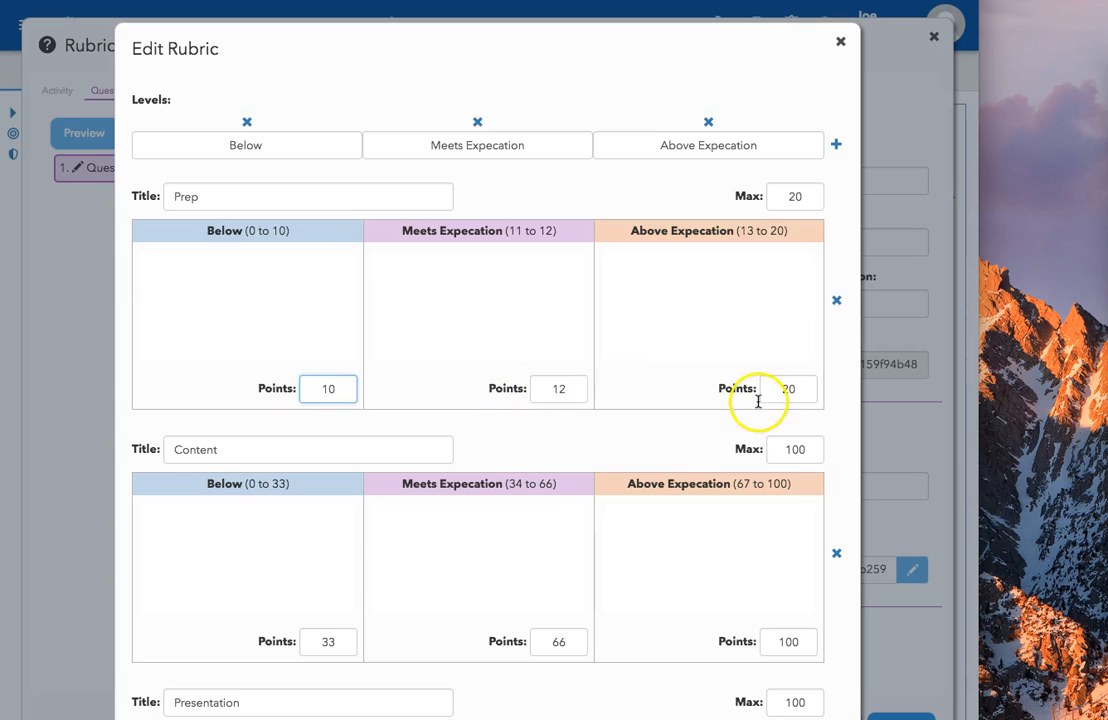
{"action": "left_click_drag", "start_coordinate": [550, 389], "coordinate": [588, 393]}
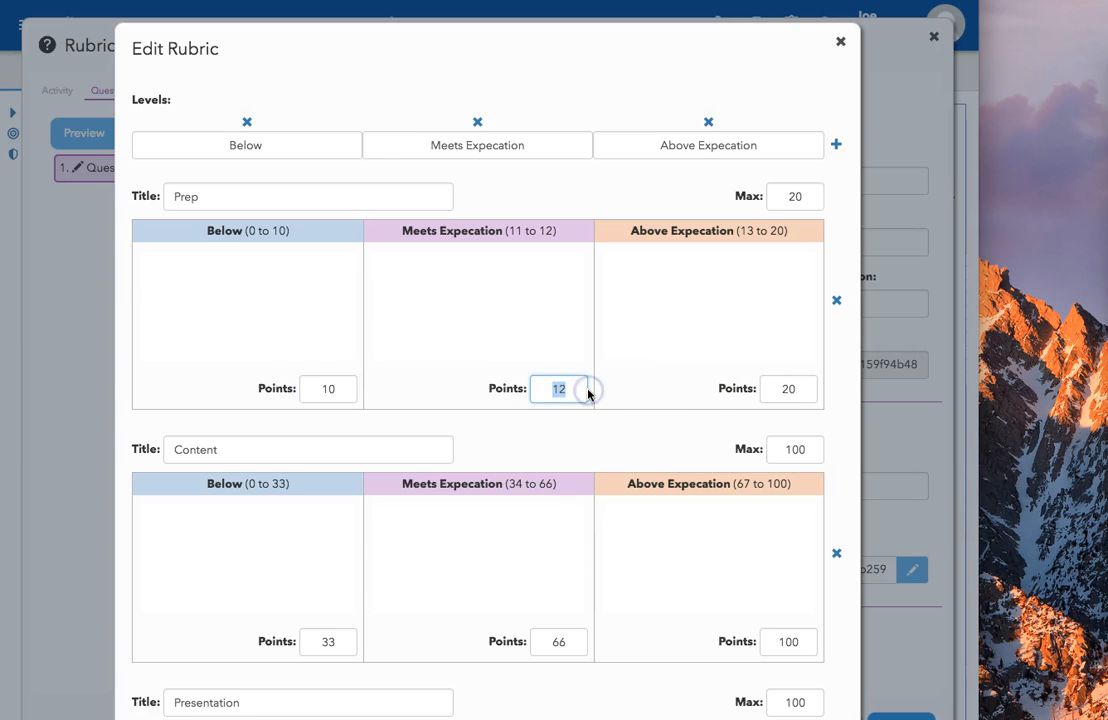
{"action": "type", "text": "17"}
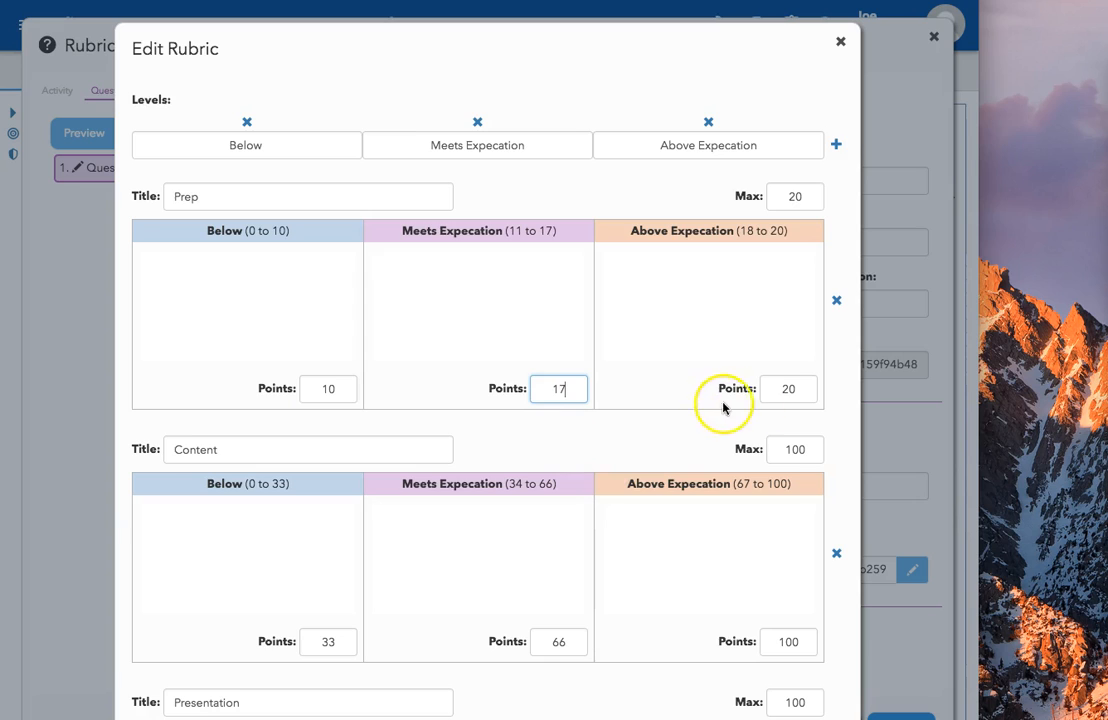
Set the Content criterion's maximum to 40, with 20 points for Below and 35 for Meets Expecation
{"action": "scroll", "coordinate": [549, 598], "scroll_direction": "down", "scroll_amount": 3}
{"action": "left_click_drag", "start_coordinate": [784, 252], "coordinate": [838, 258]}
{"action": "type", "text": "40"}
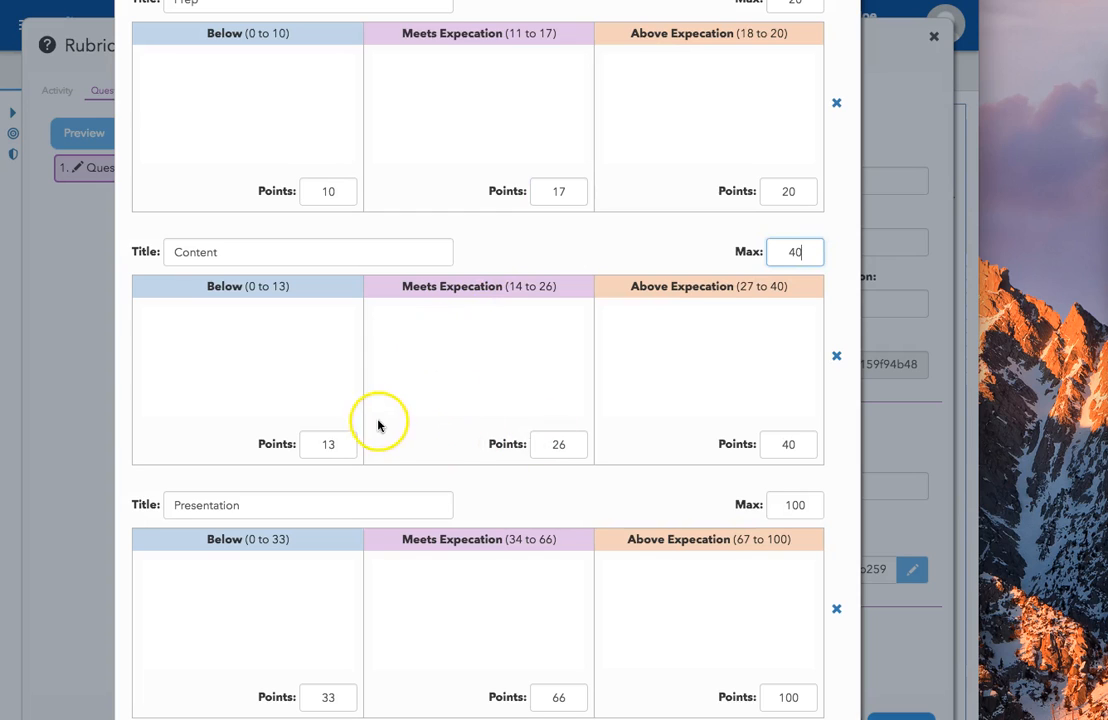
{"action": "left_click", "coordinate": [332, 446]}
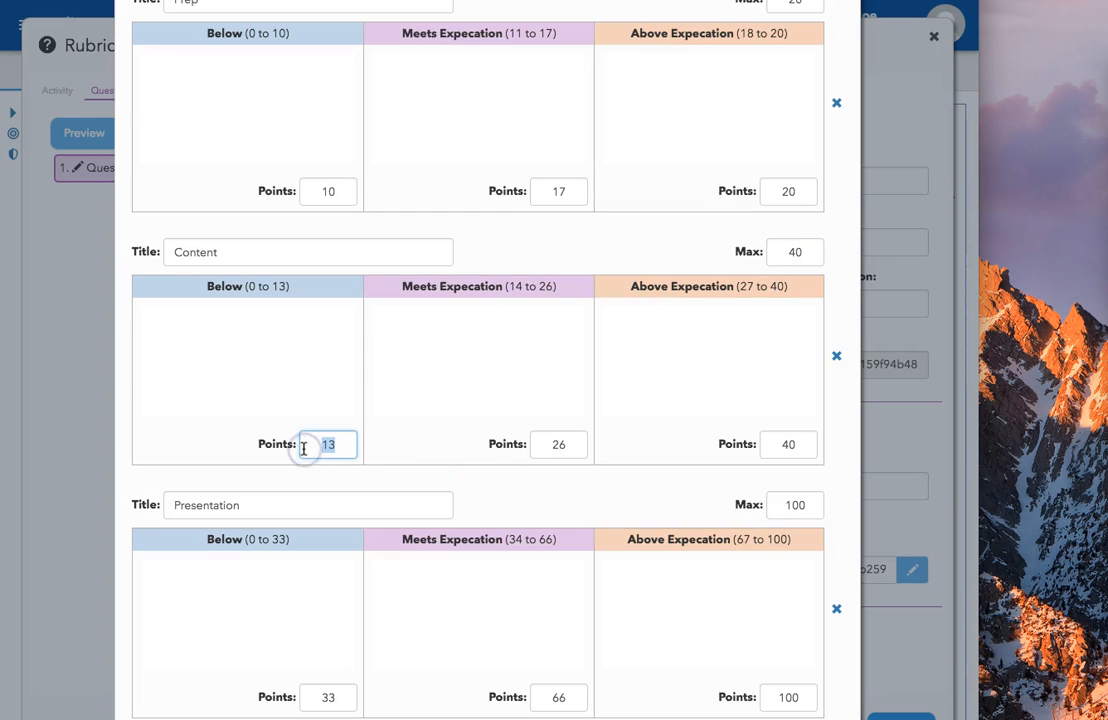
{"action": "type", "text": "20"}
{"action": "left_click_drag", "start_coordinate": [551, 445], "coordinate": [590, 452]}
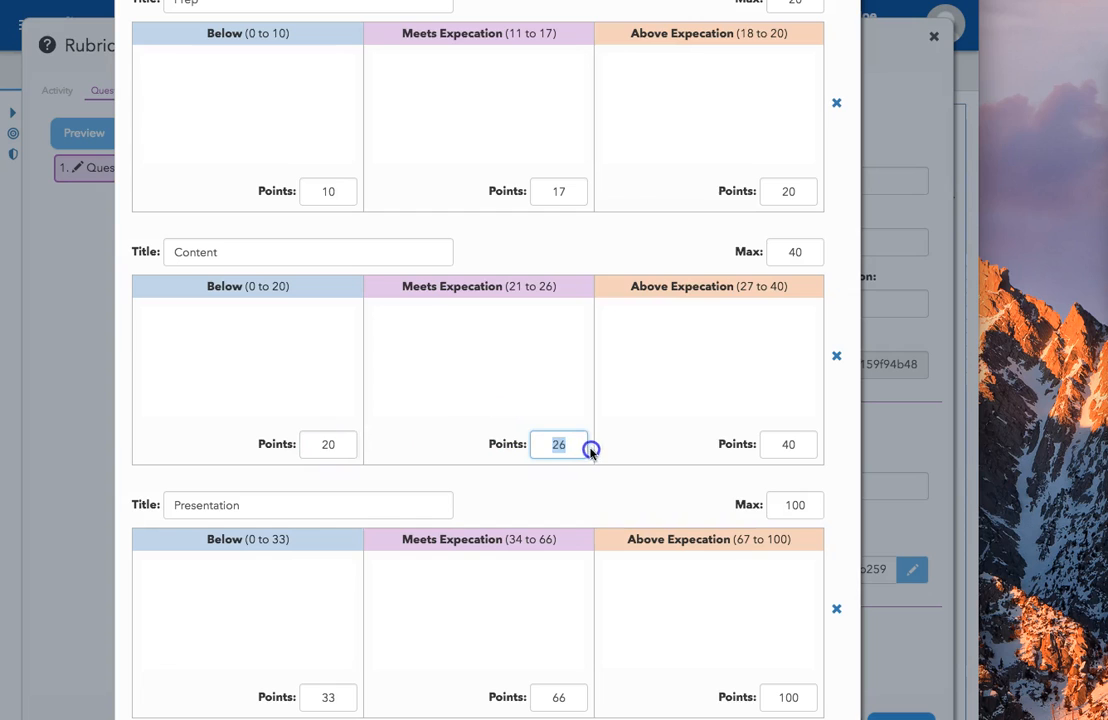
{"action": "type", "text": "35"}
{"action": "left_click", "coordinate": [643, 455]}
Set the Presentation criterion's maximum to 40
{"action": "scroll", "coordinate": [643, 455], "scroll_direction": "down", "scroll_amount": 2}
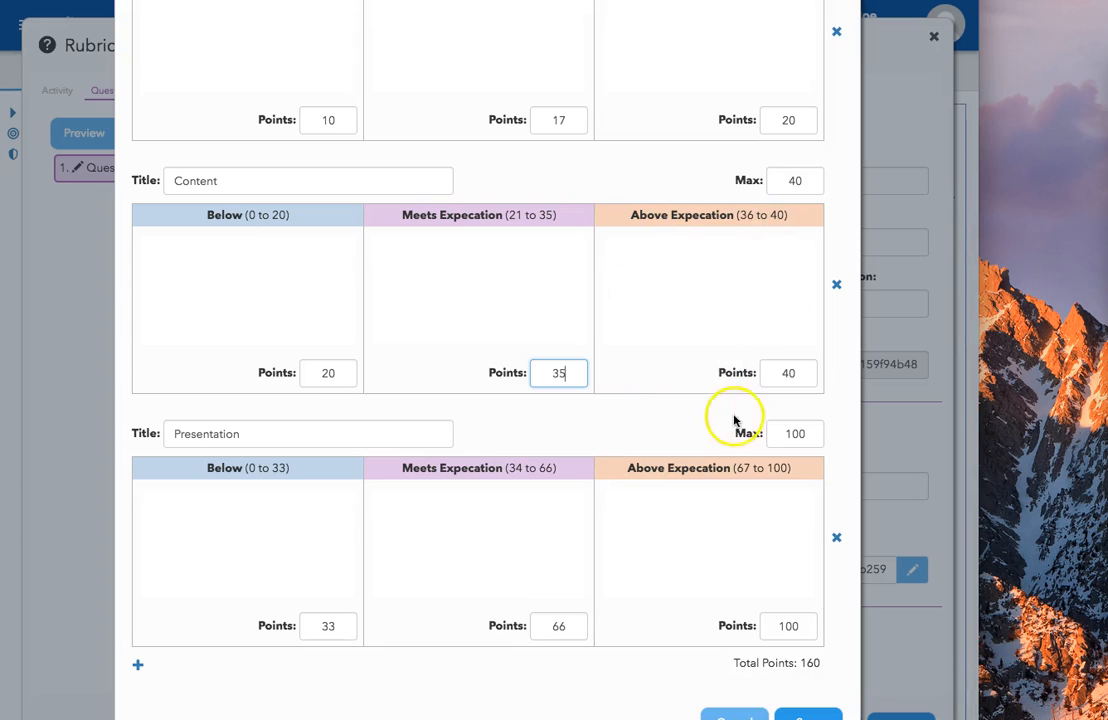
{"action": "scroll", "coordinate": [707, 320], "scroll_direction": "up", "scroll_amount": 5}
{"action": "scroll", "coordinate": [716, 283], "scroll_direction": "down", "scroll_amount": 5}
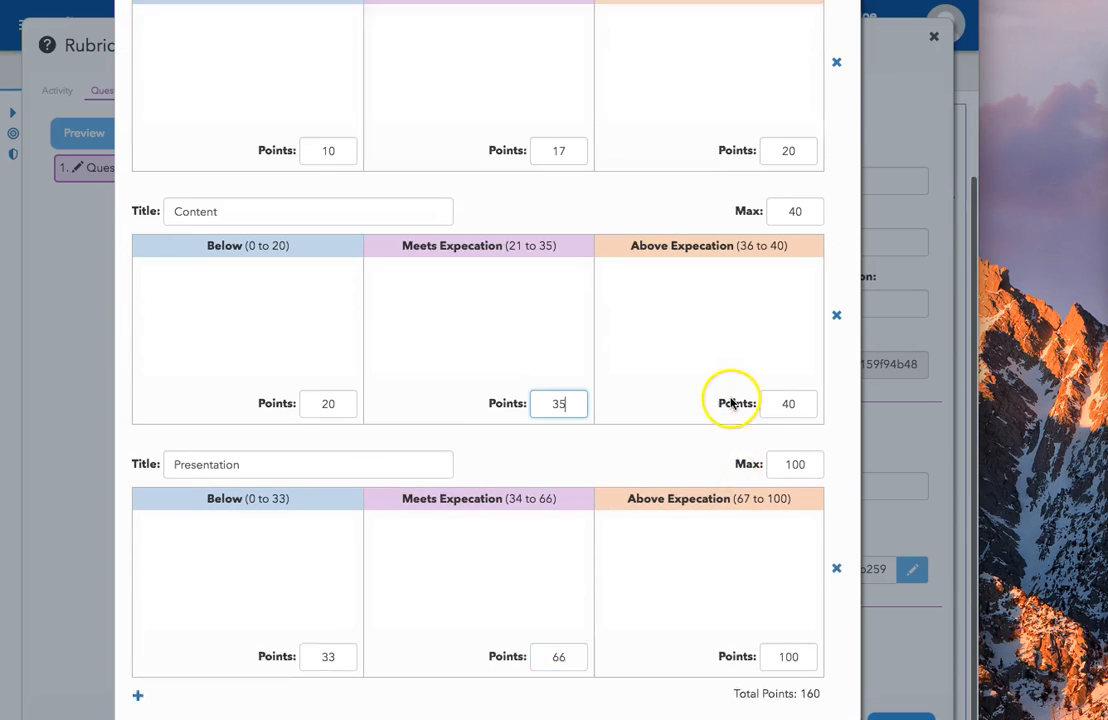
{"action": "left_click", "coordinate": [784, 438]}
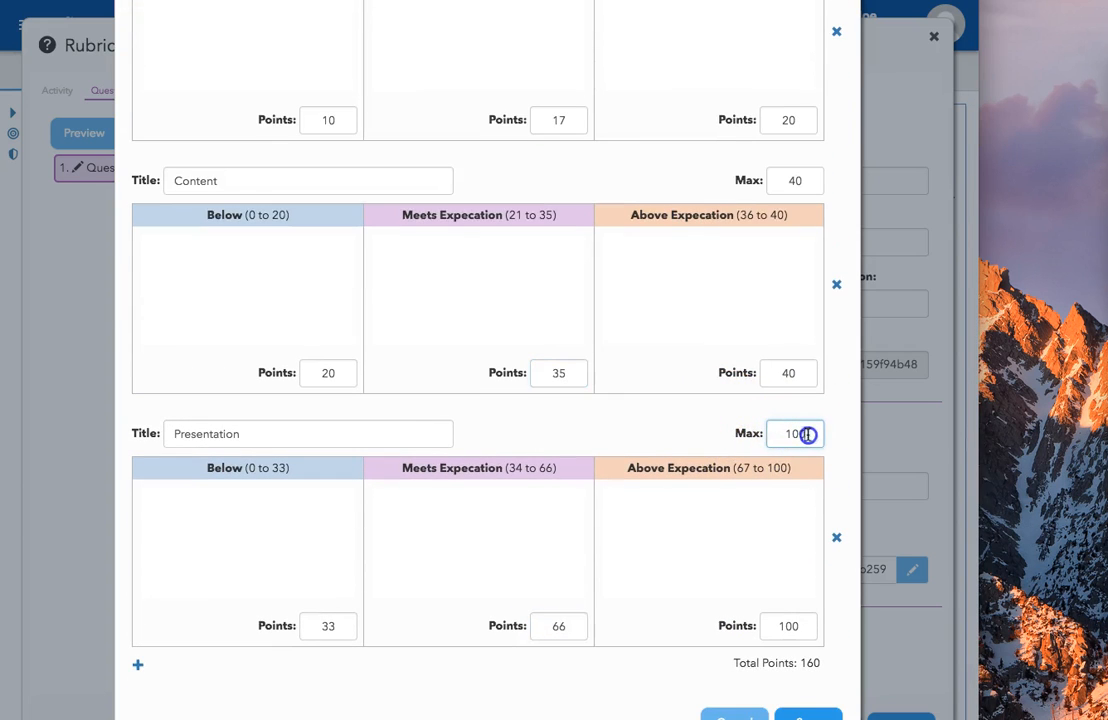
{"action": "key", "text": "BackSpace"}
{"action": "key", "text": "BackSpace"}
{"action": "key", "text": "BackSpace"}
{"action": "type", "text": "40"}
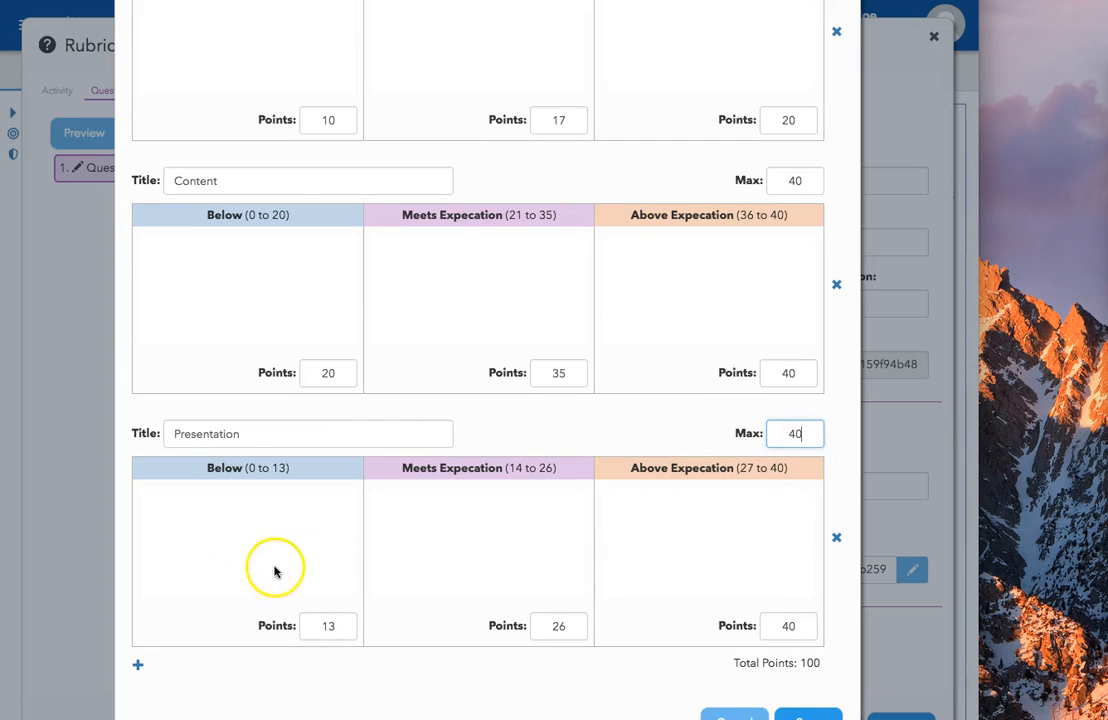
Save the rubric, and save the activity's gradebook settings with 100 Agency points and dropping of the score turned off
{"action": "left_click", "coordinate": [809, 714]}
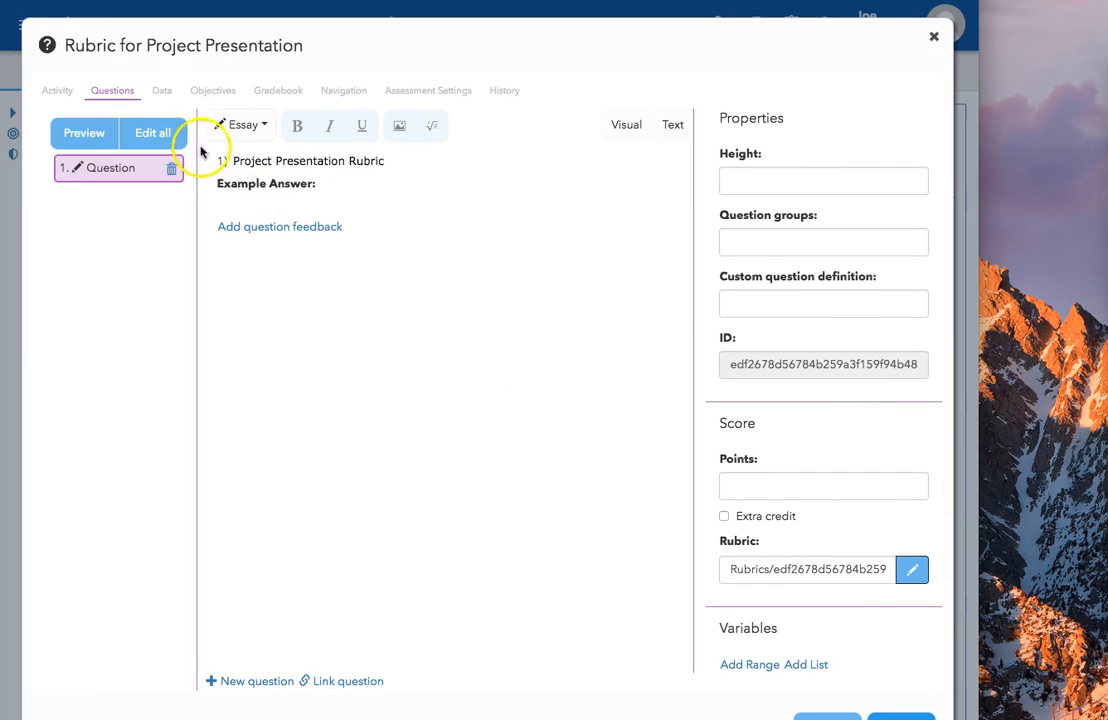
{"action": "left_click", "coordinate": [279, 97]}
{"action": "left_click", "coordinate": [416, 299]}
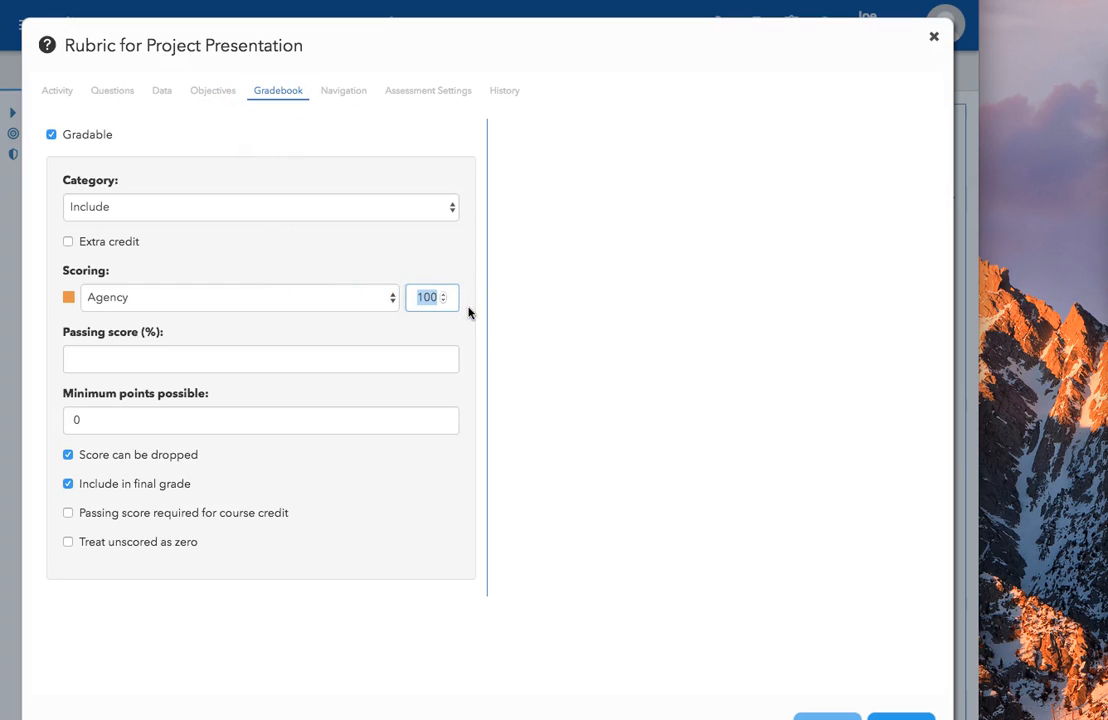
{"action": "left_click", "coordinate": [539, 386]}
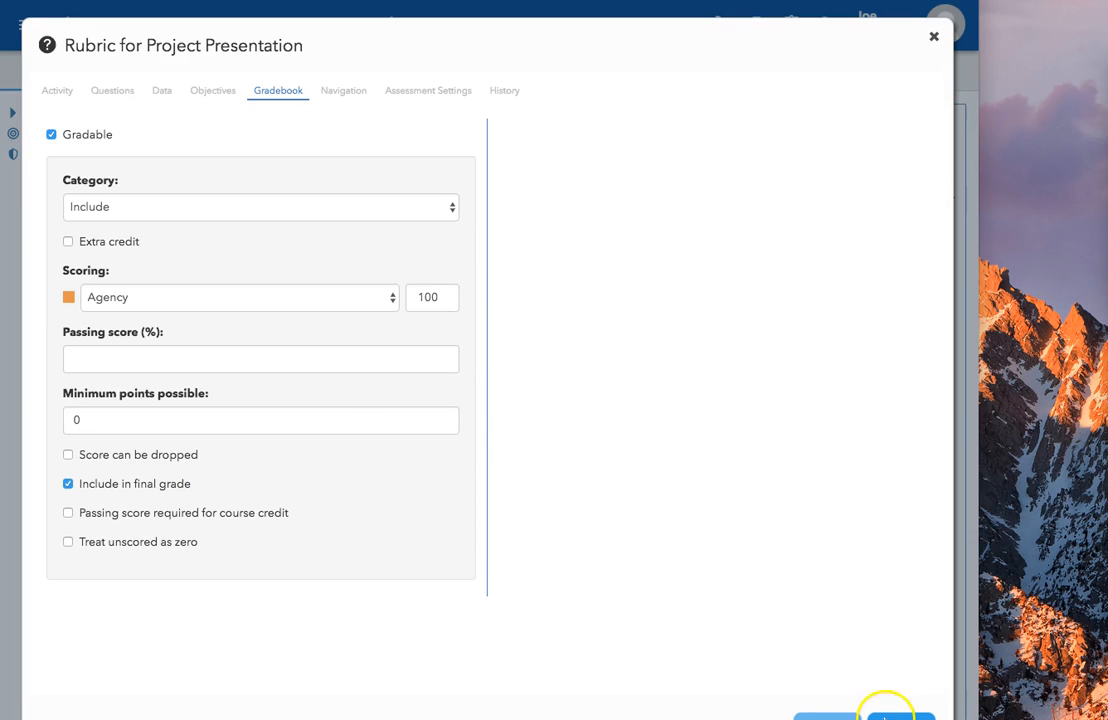
{"action": "left_click", "coordinate": [884, 716]}
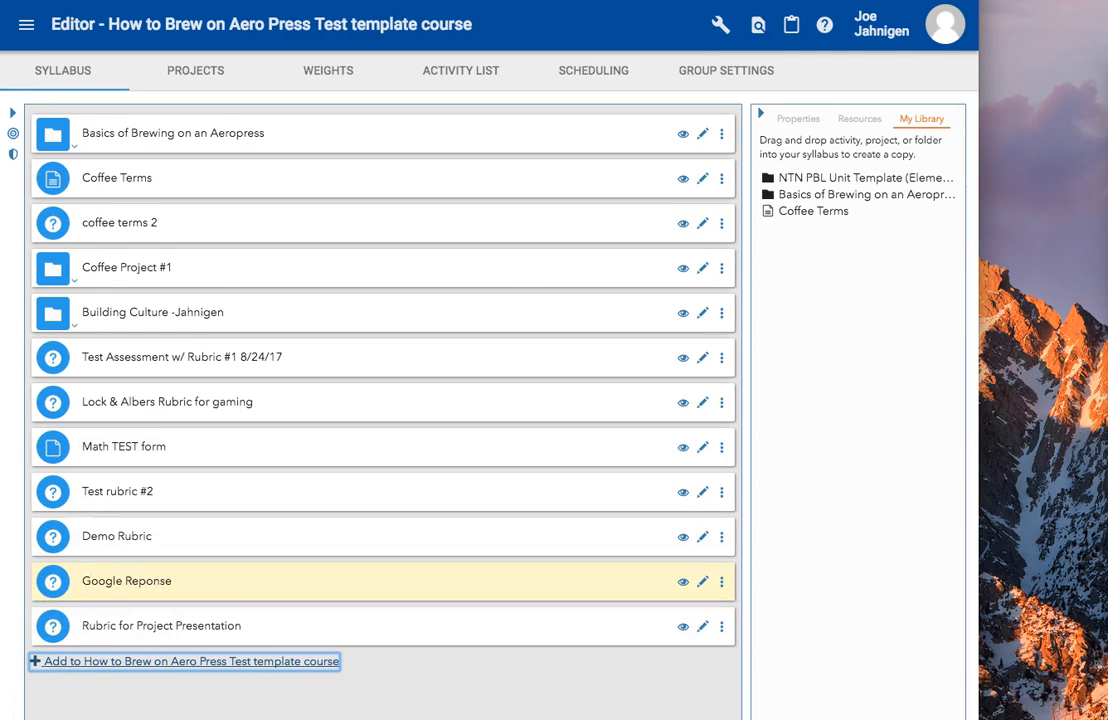
Open the demo student's submission for Rubric for Project Presentation from the activities in the test template course's gradebook
{"action": "left_click", "coordinate": [277, 272]}
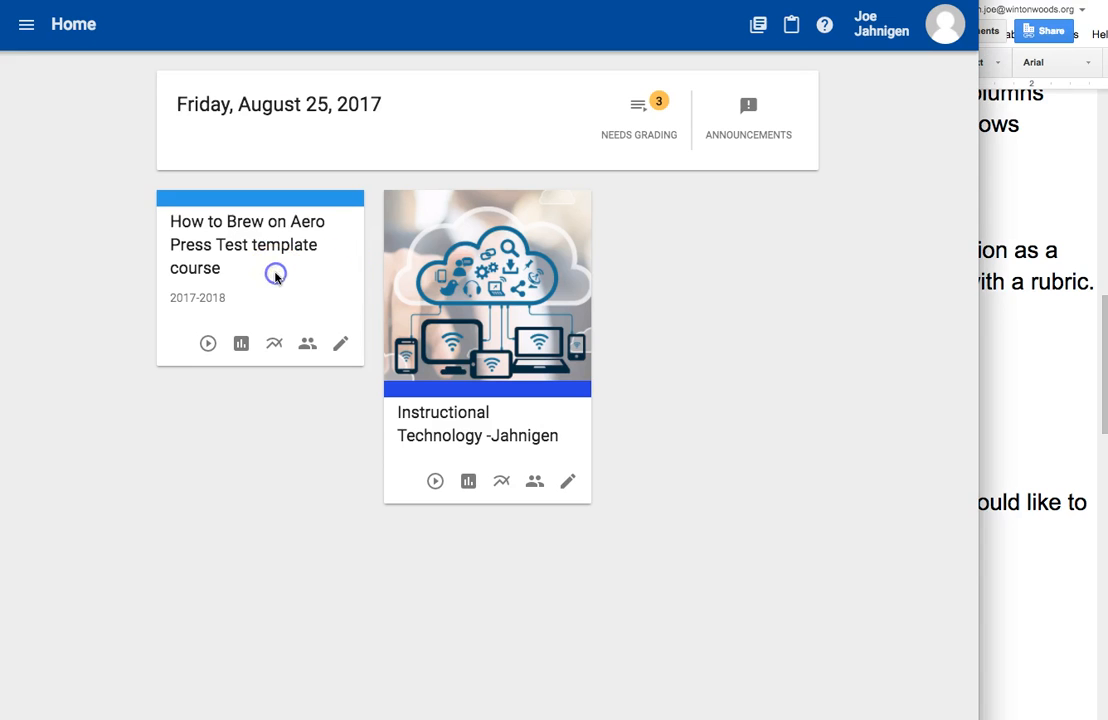
{"action": "left_click", "coordinate": [220, 268]}
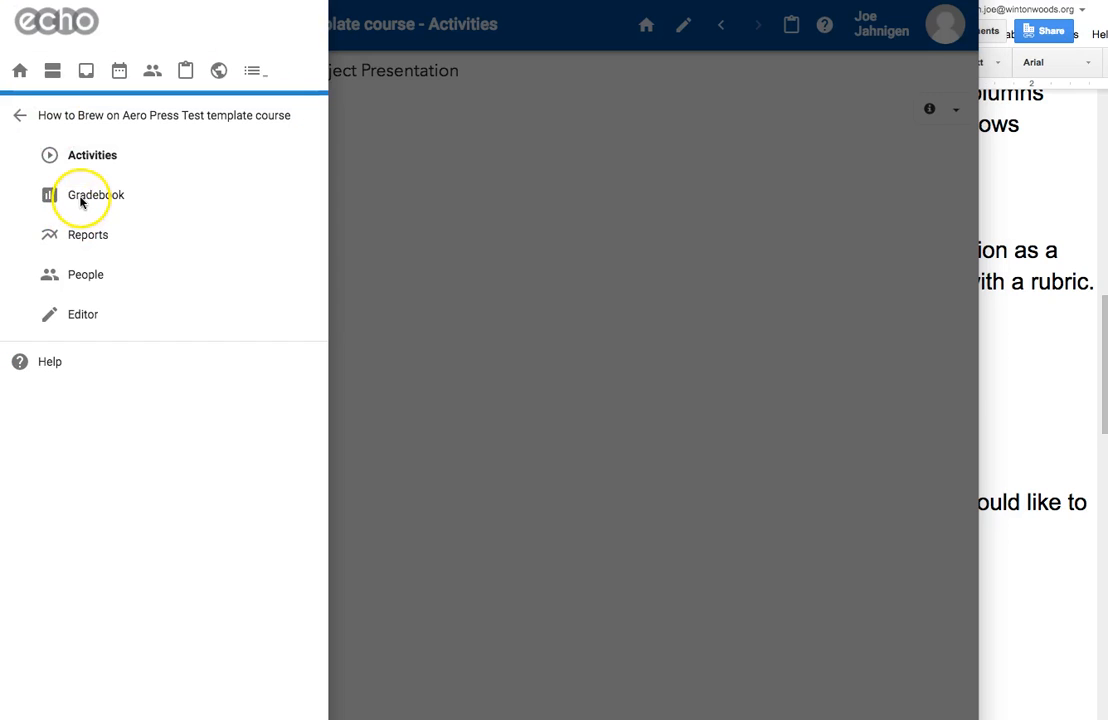
{"action": "left_click", "coordinate": [78, 199]}
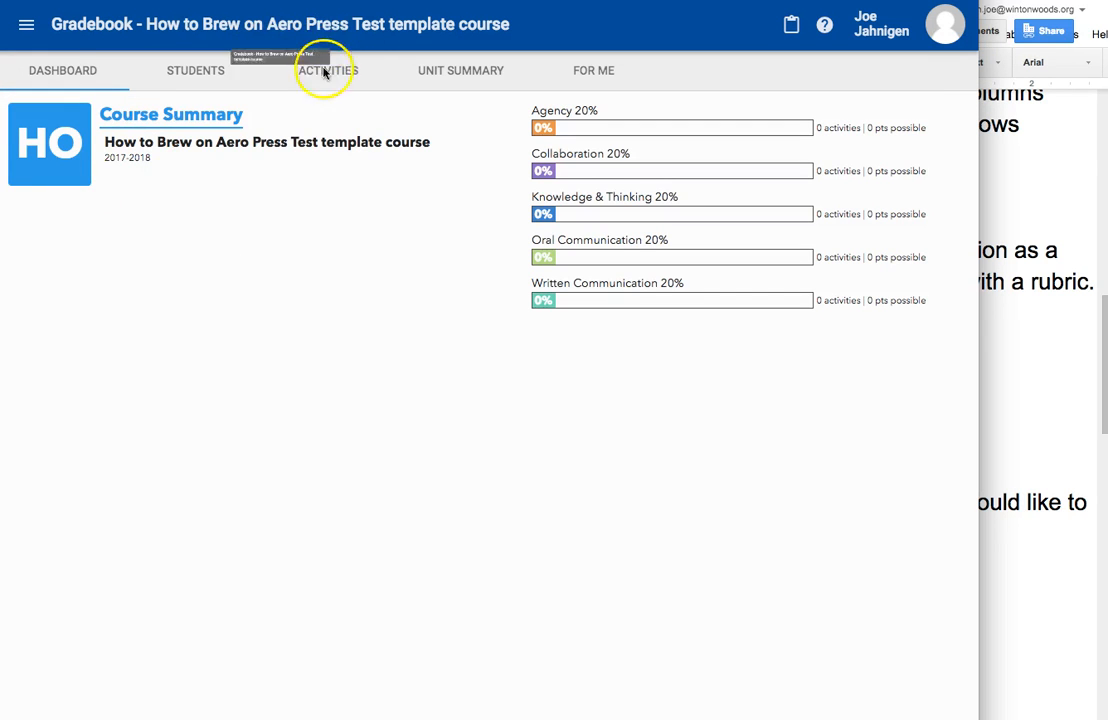
{"action": "left_click", "coordinate": [326, 71]}
{"action": "scroll", "coordinate": [289, 452], "scroll_direction": "down", "scroll_amount": 5}
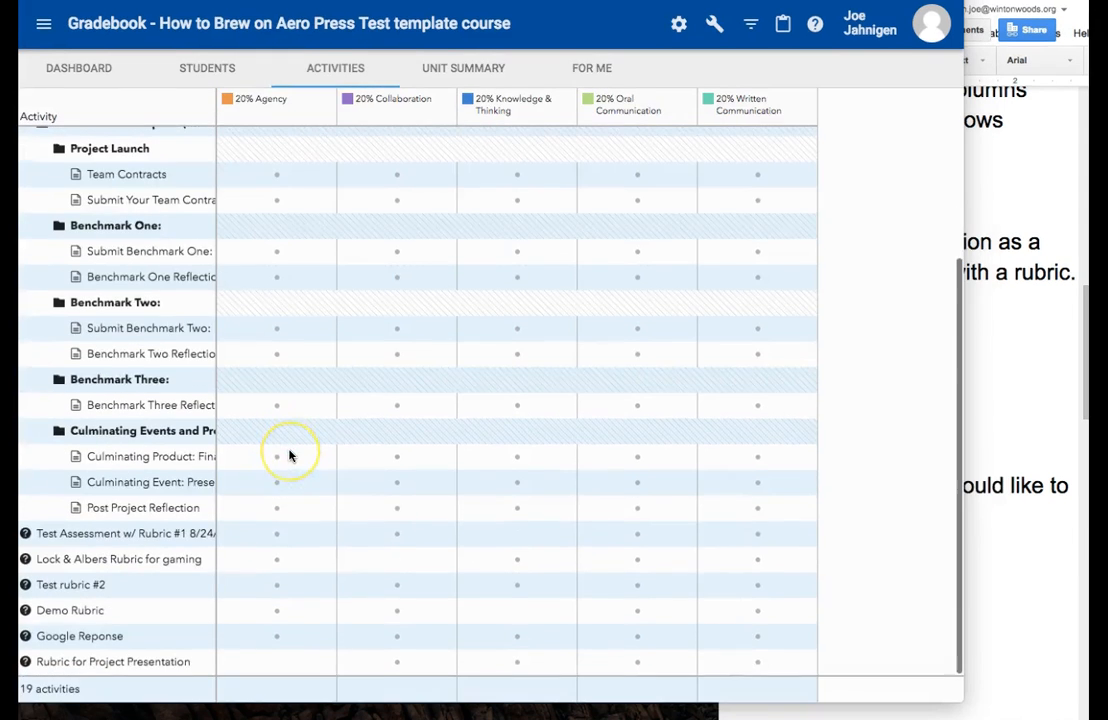
{"action": "left_click", "coordinate": [89, 661]}
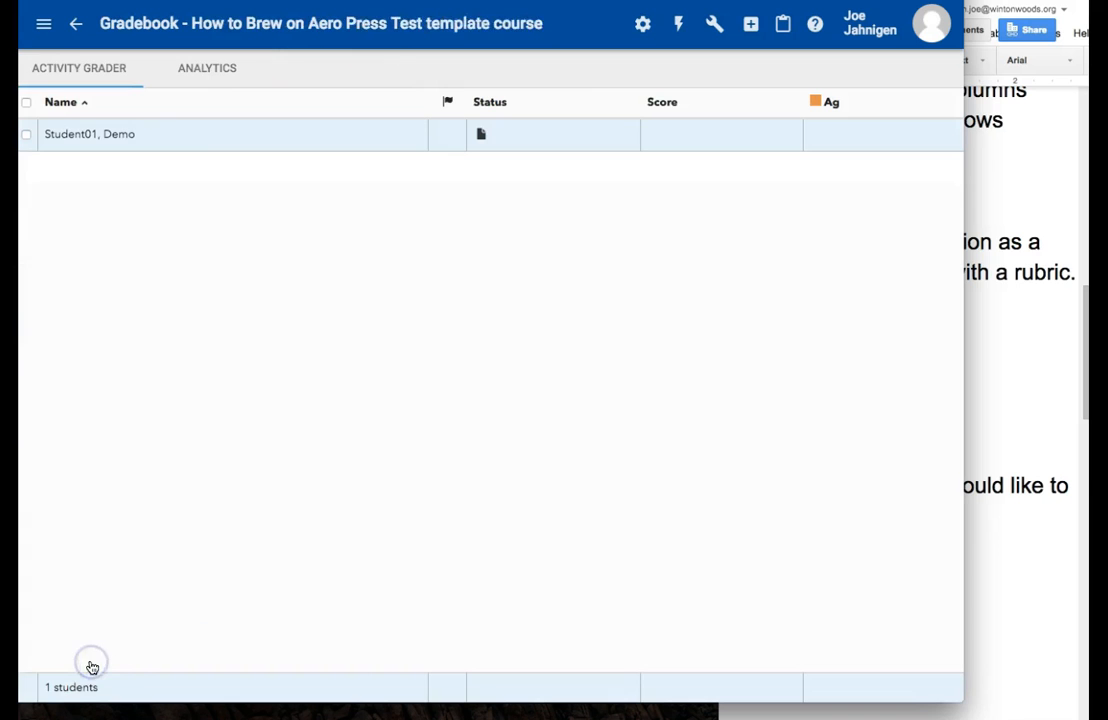
{"action": "left_click", "coordinate": [70, 138]}
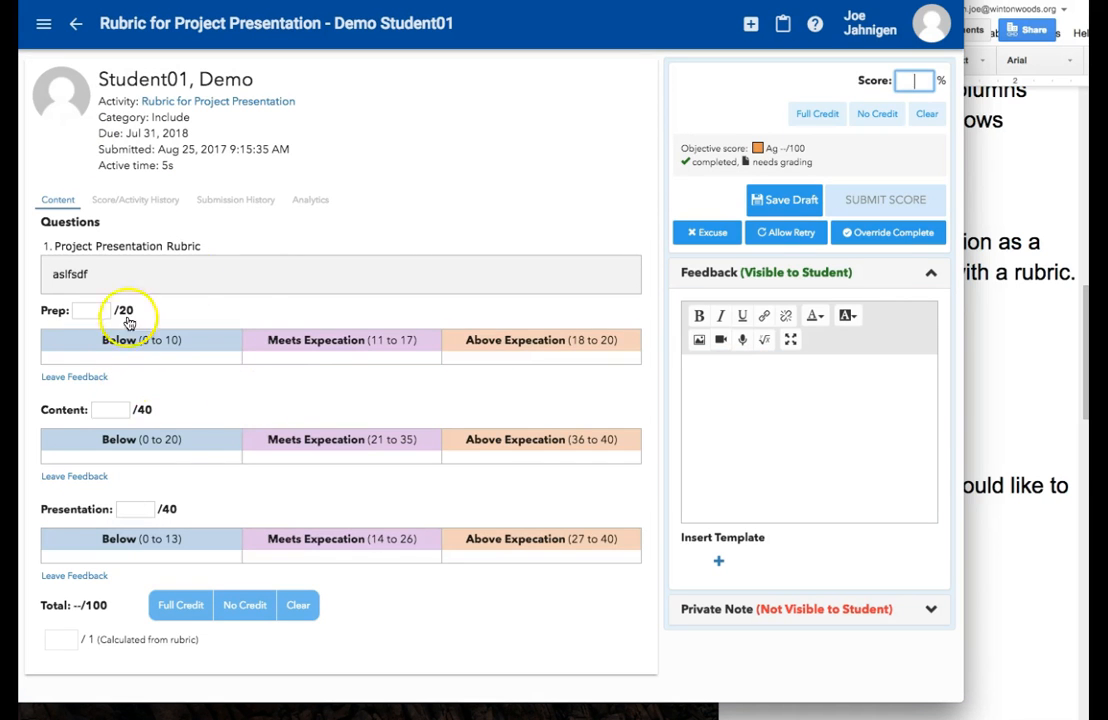
Rate the submission Above Expecation for Prep and Meets Expecation for both Content and Presentation
{"action": "left_click", "coordinate": [491, 347]}
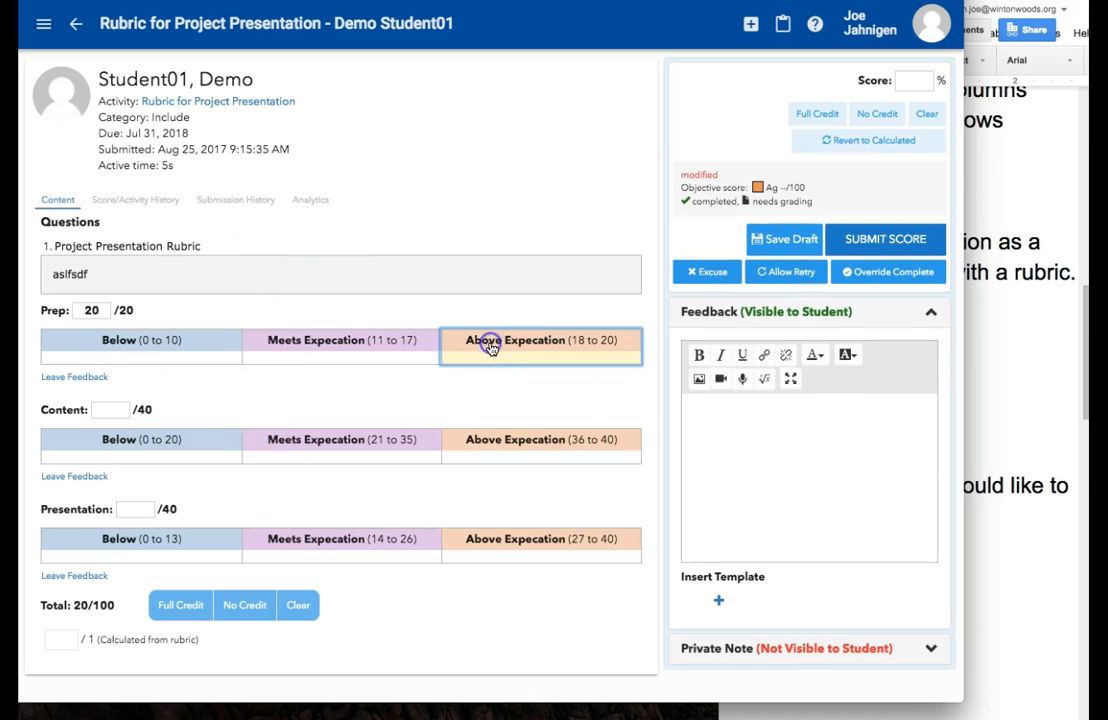
{"action": "left_click", "coordinate": [410, 447]}
{"action": "left_click", "coordinate": [410, 545]}
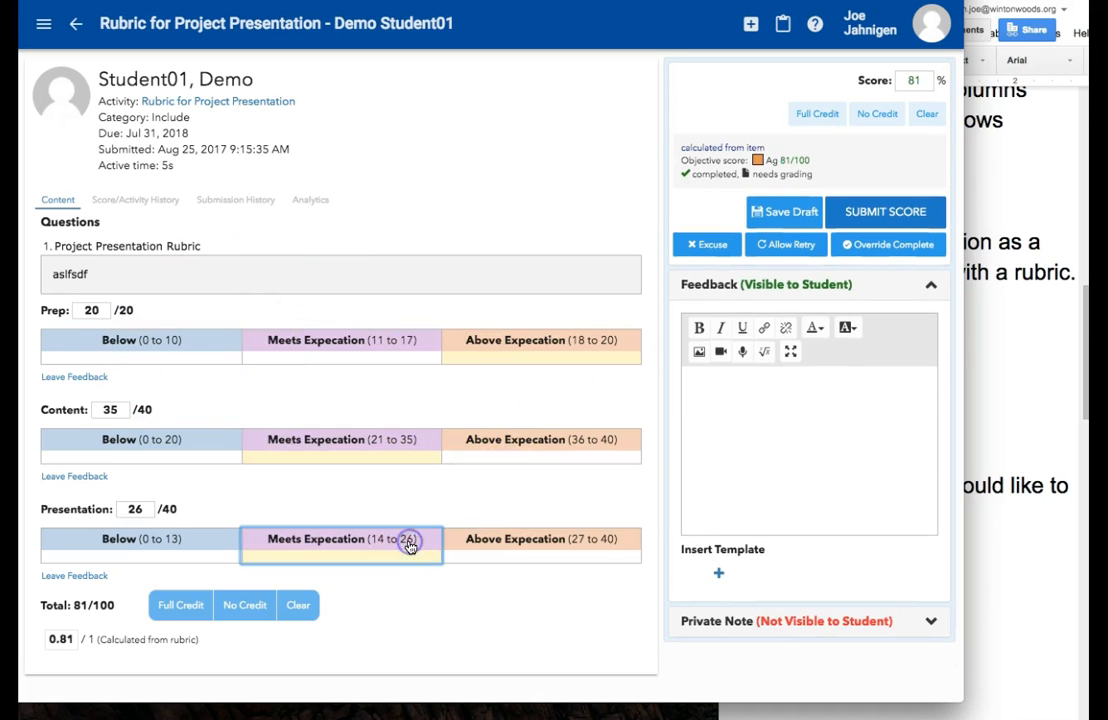
Set the Content score to 27 and the Prep score to 18 in the student's rubric
{"action": "left_click", "coordinate": [120, 410]}
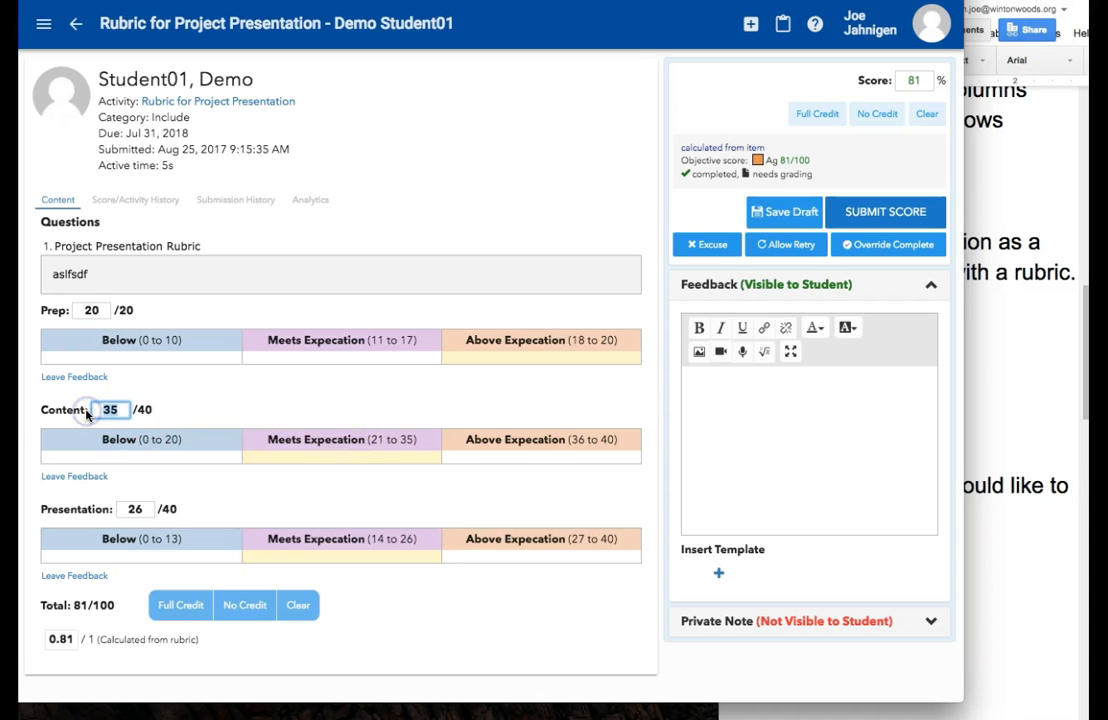
{"action": "type", "text": "27"}
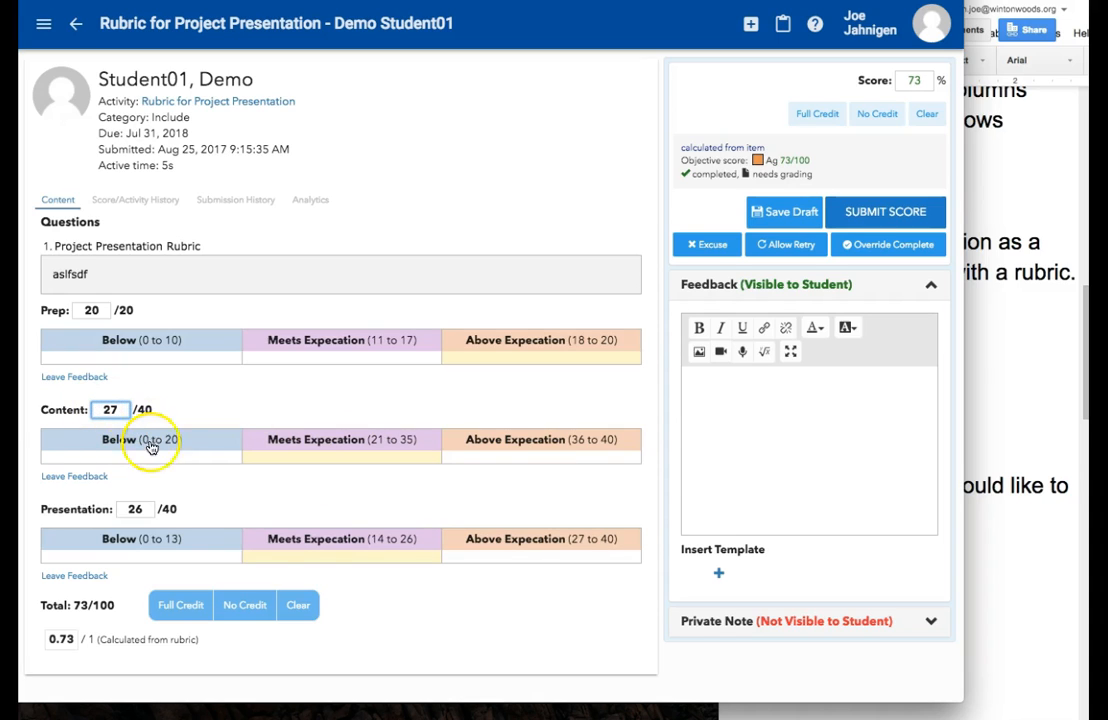
{"action": "left_click", "coordinate": [360, 545]}
{"action": "left_click", "coordinate": [147, 511]}
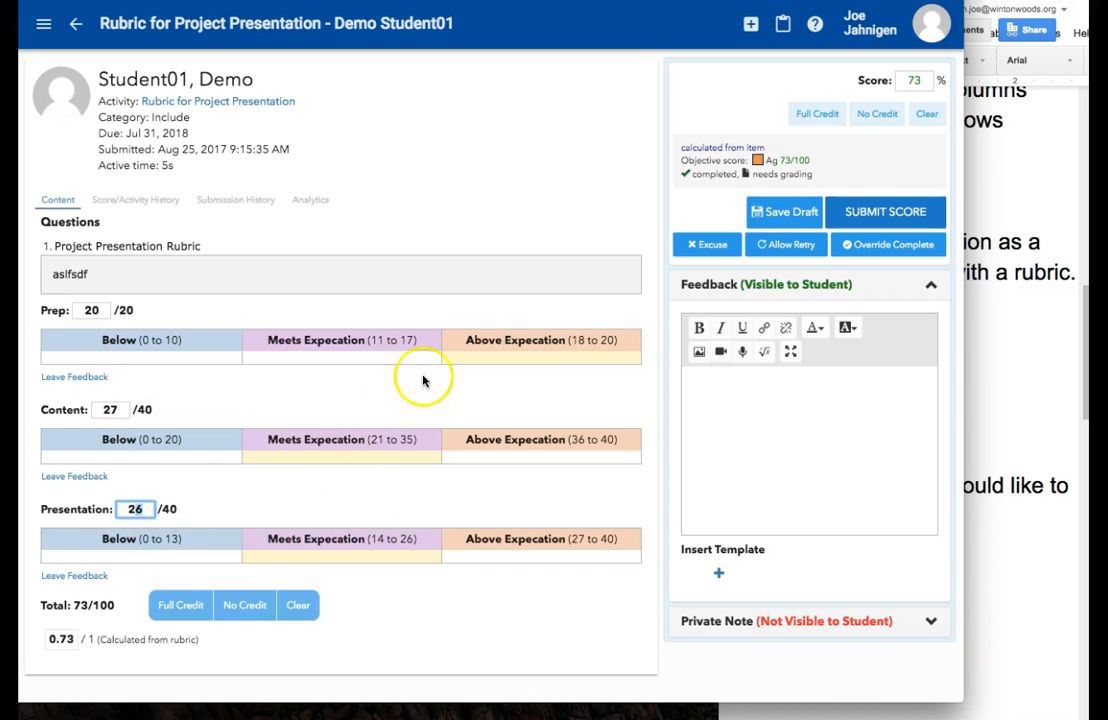
{"action": "left_click", "coordinate": [500, 350]}
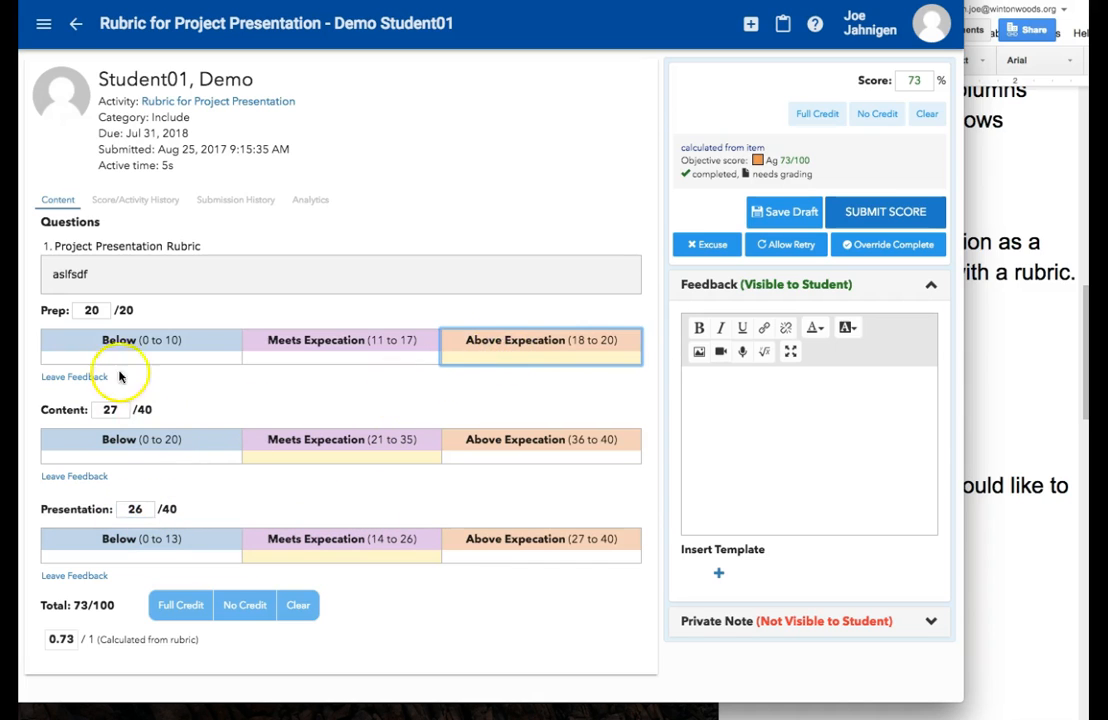
{"action": "left_click", "coordinate": [91, 309]}
{"action": "key", "text": "BackSpace"}
{"action": "key", "text": "BackSpace"}
{"action": "type", "text": "18"}
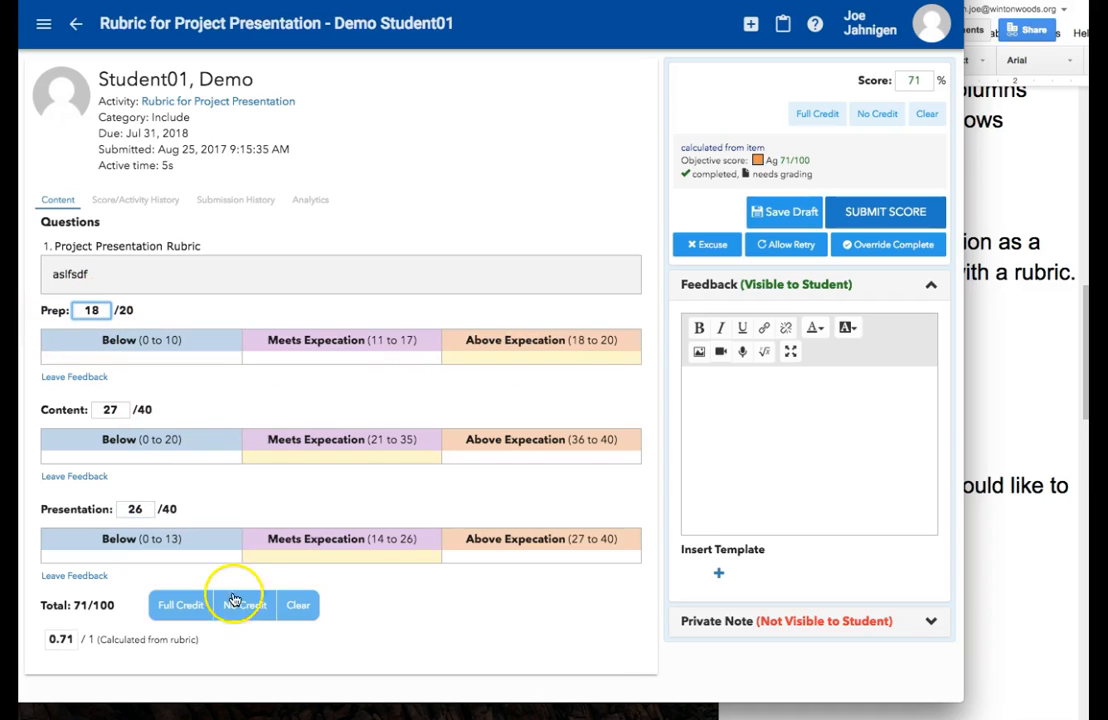
Add the student-visible feedback "here is some feedback" and submit the score
{"action": "left_click", "coordinate": [121, 619]}
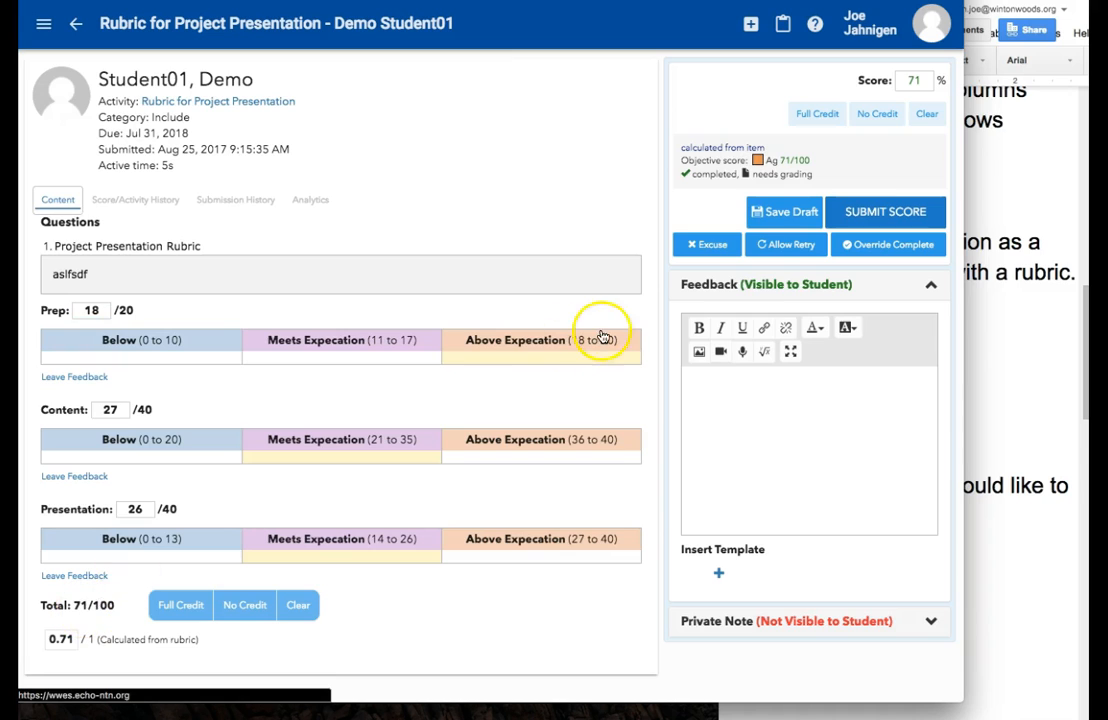
{"action": "left_click", "coordinate": [722, 420]}
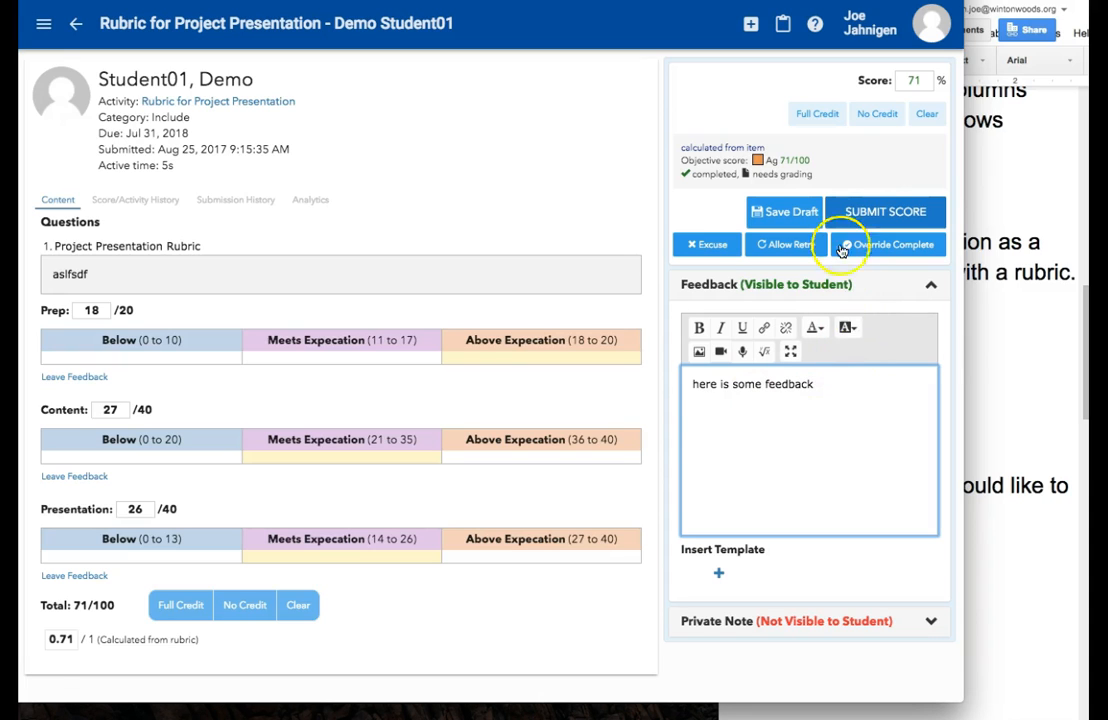
{"action": "left_click", "coordinate": [876, 213]}
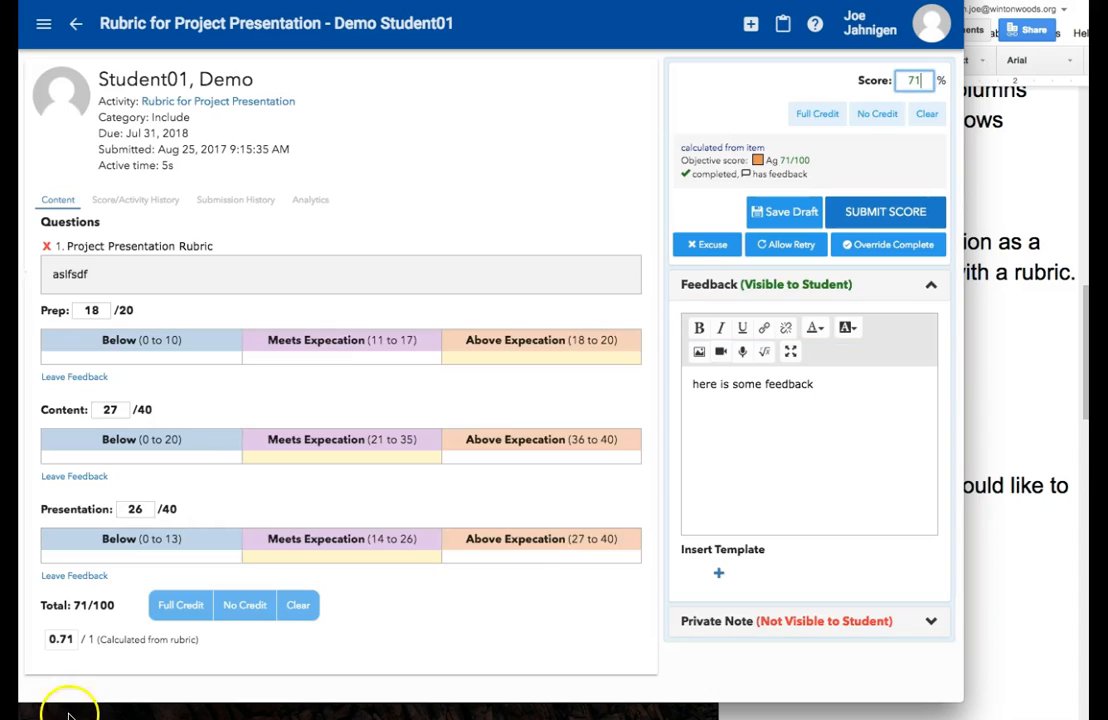